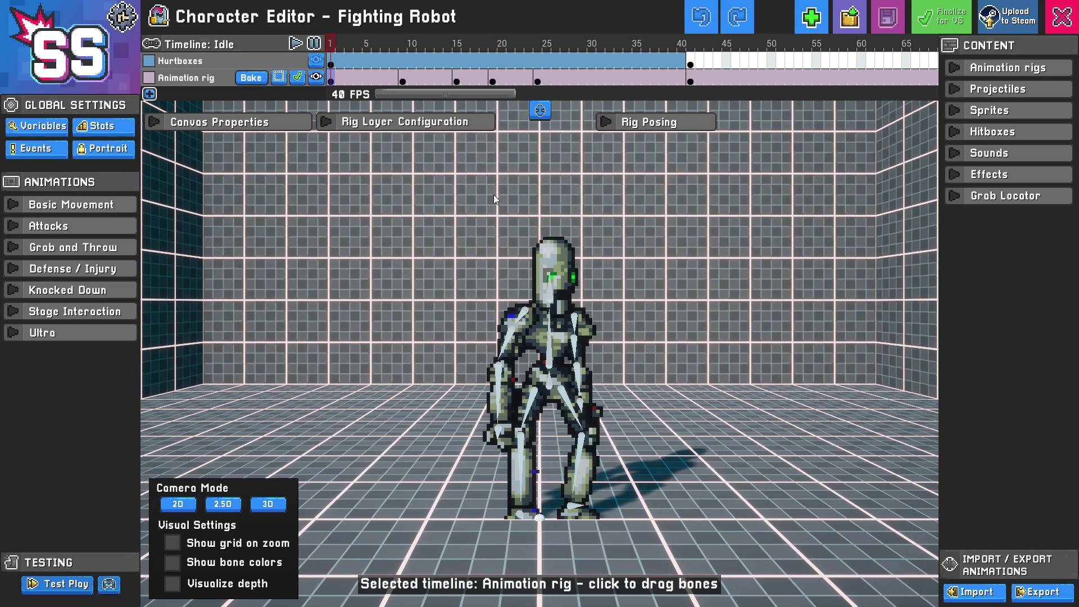
Scrub through the Idle animation and generate a sprite sheet export preview of the current animation without exporting it.
click(13, 206)
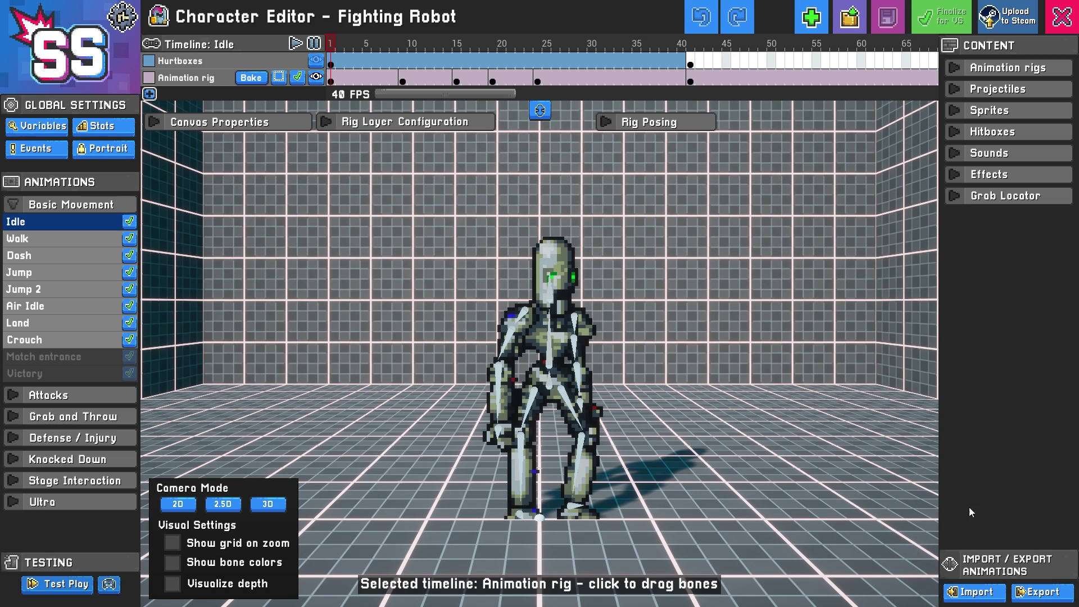
drag(344, 79, 592, 79)
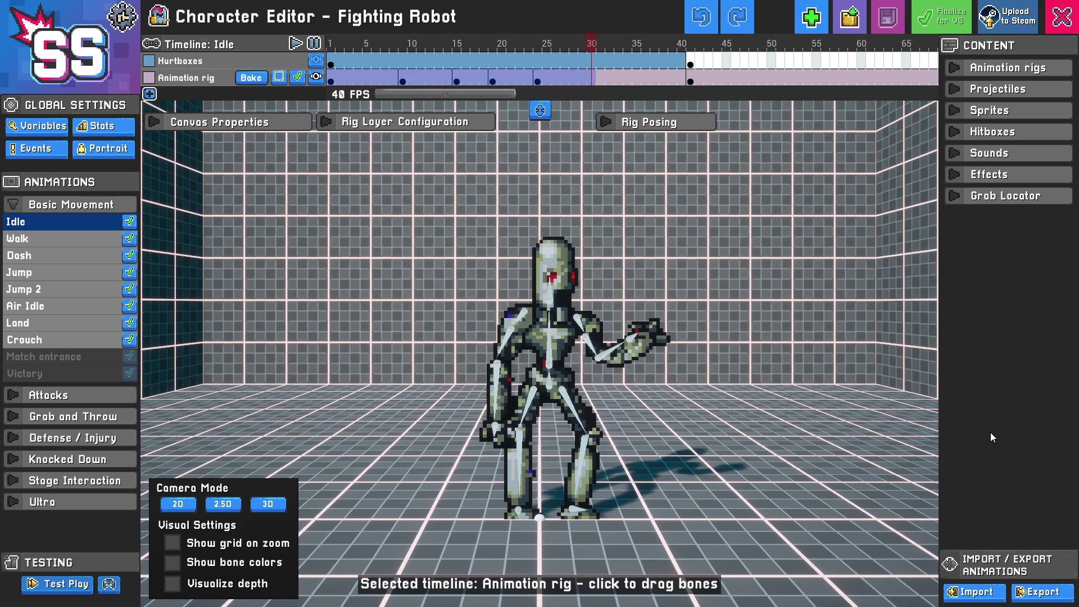
click(1043, 592)
click(609, 520)
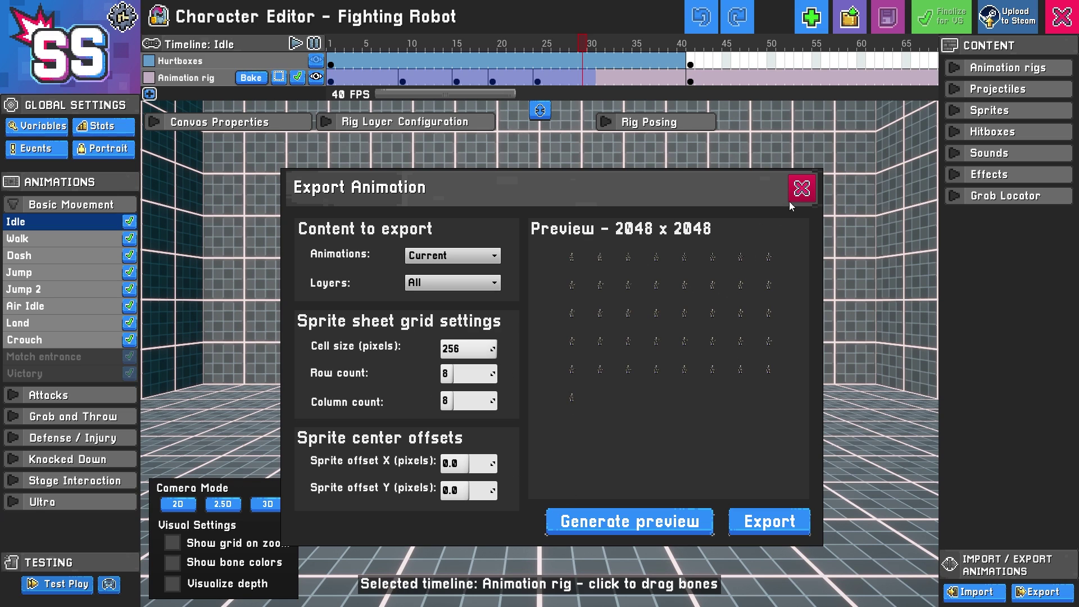
click(802, 188)
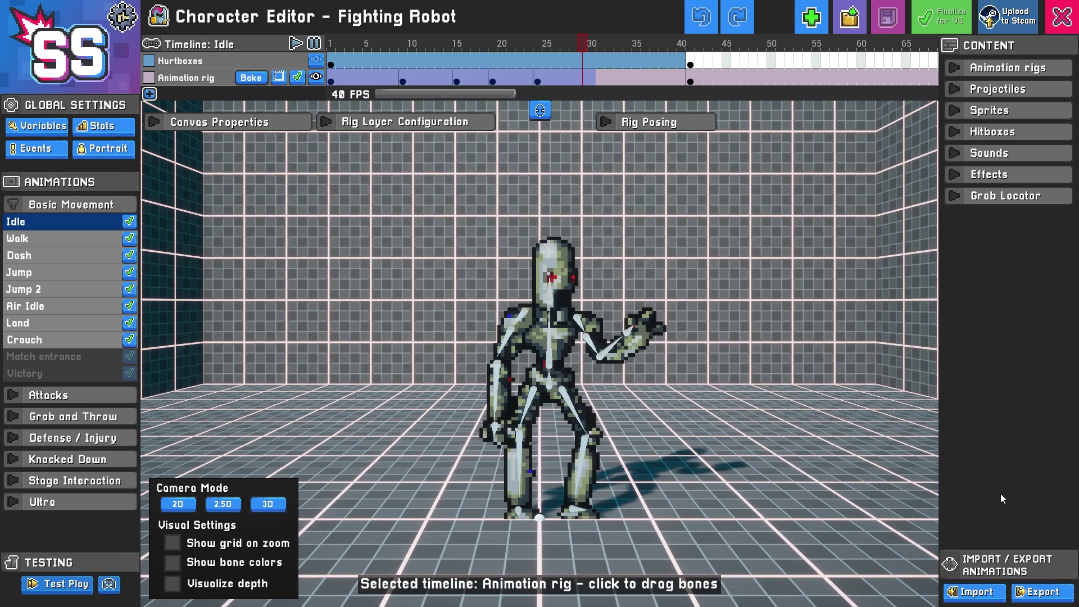
Import the sprite sheet Example.png into the Idle animation as regular keyframes at interval 1, with 8 columns and 8 rows.
click(975, 592)
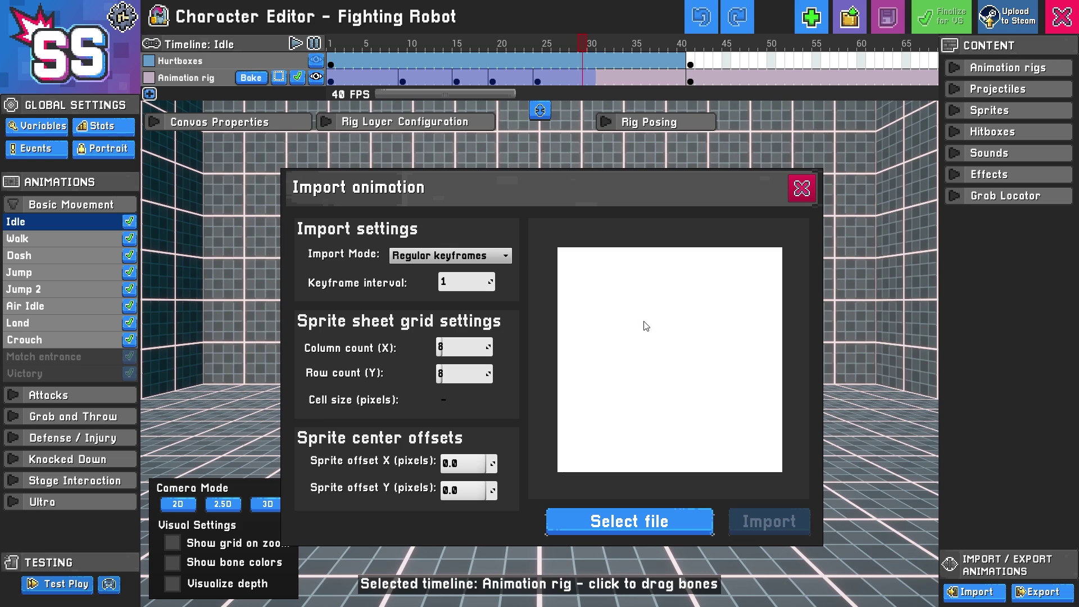
click(612, 522)
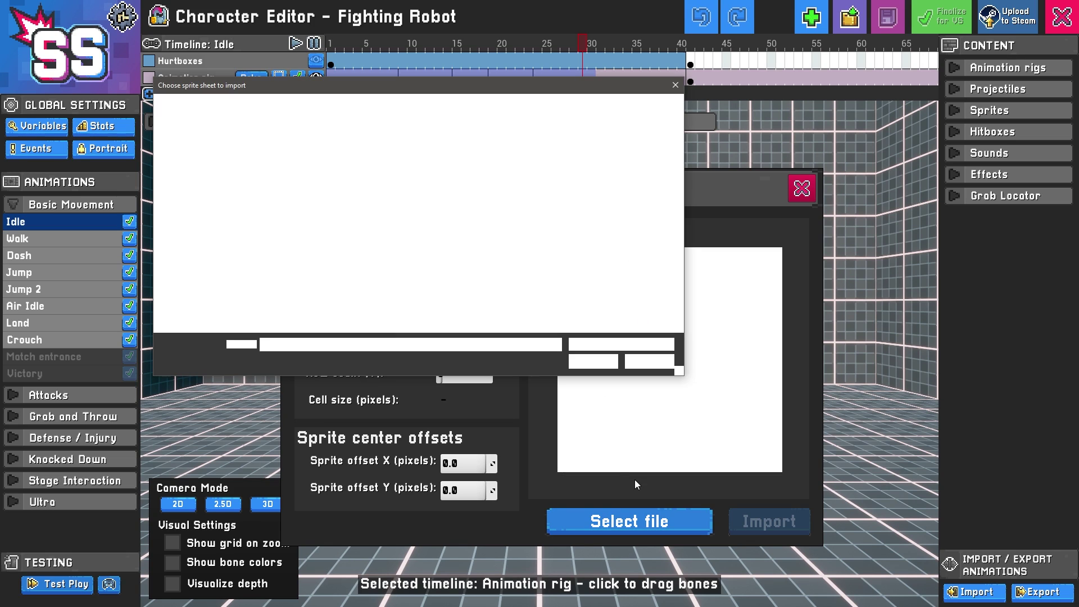
click(295, 200)
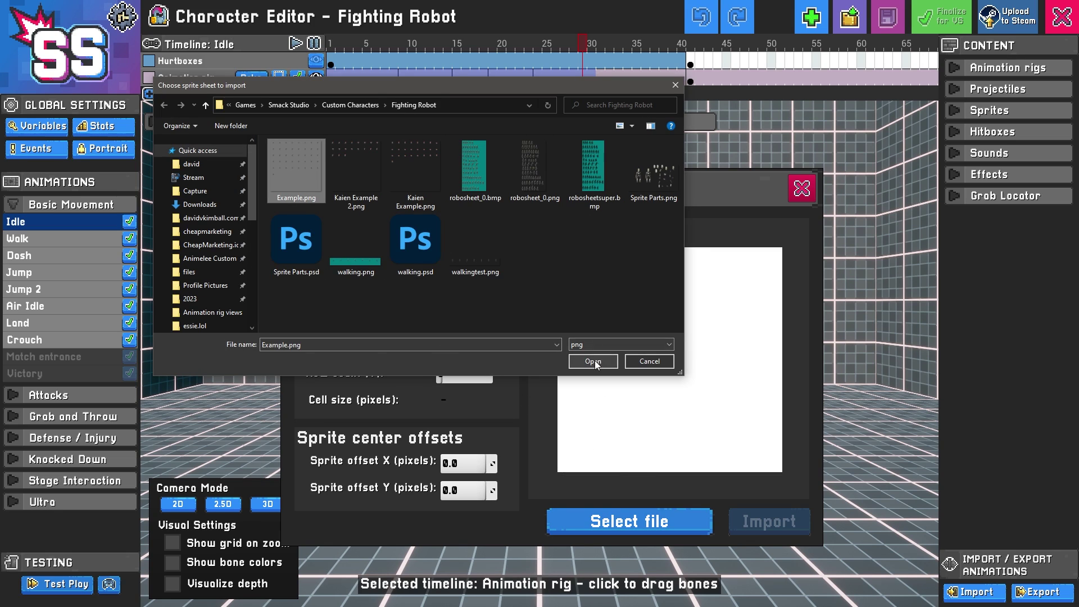
click(593, 360)
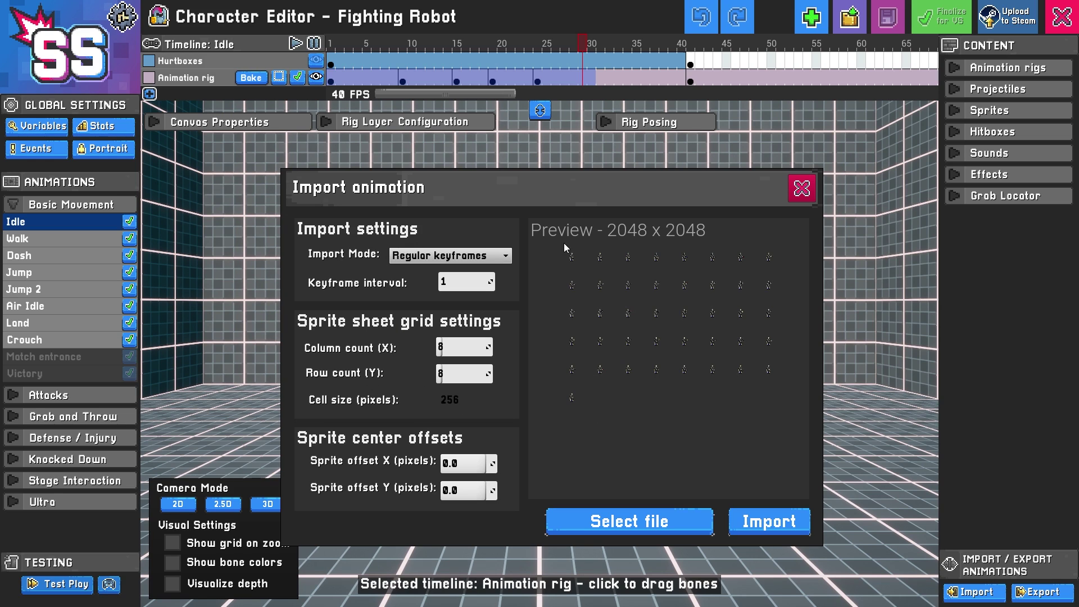
click(772, 523)
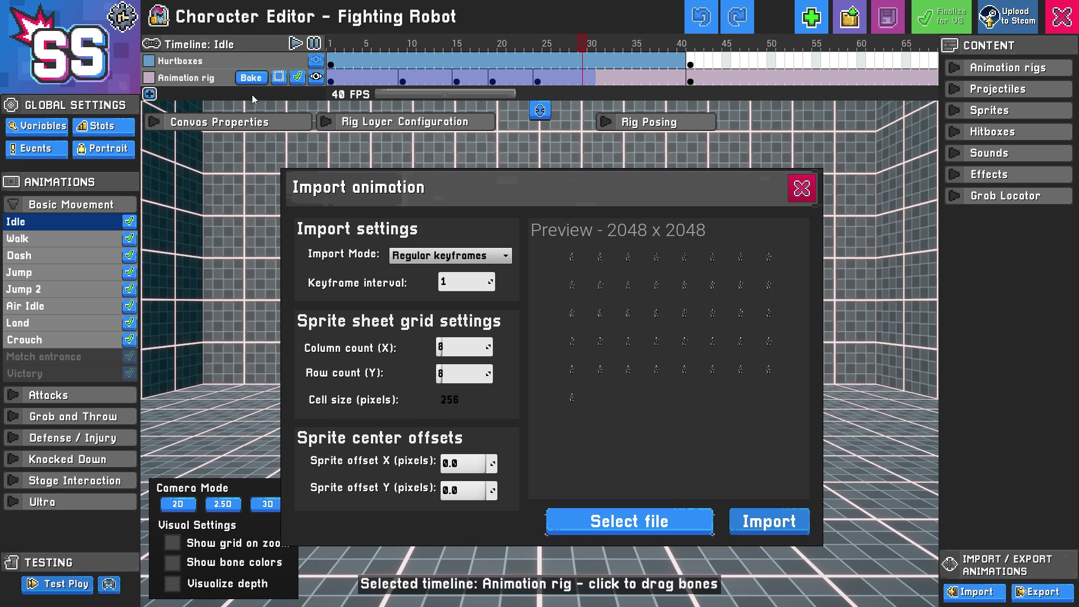
Hide the Idle animation's rig layer and scrub through the imported sprite frames to check them.
click(316, 76)
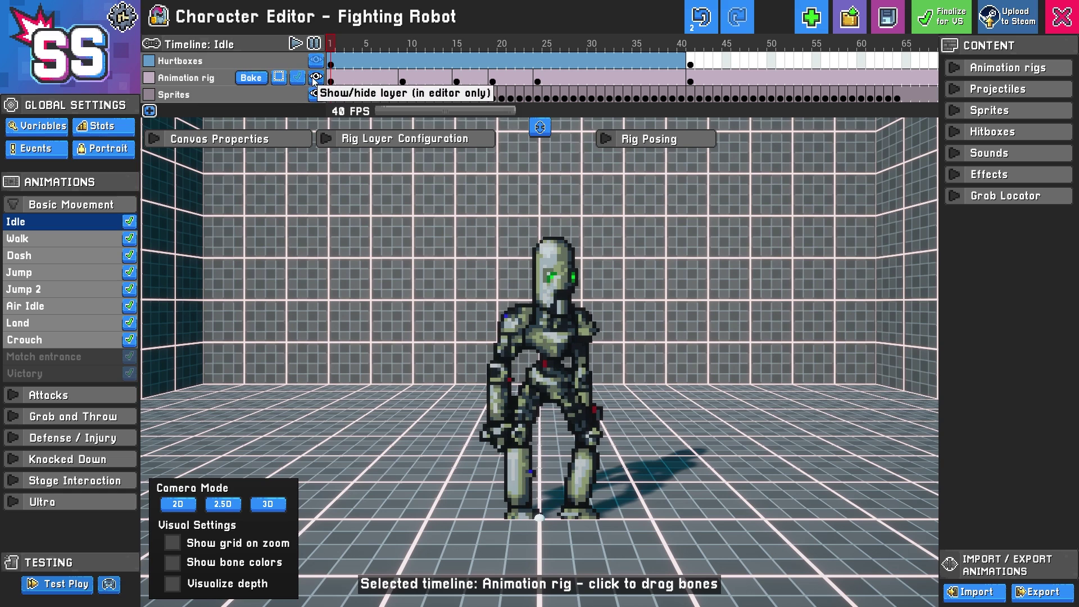
drag(339, 94, 673, 97)
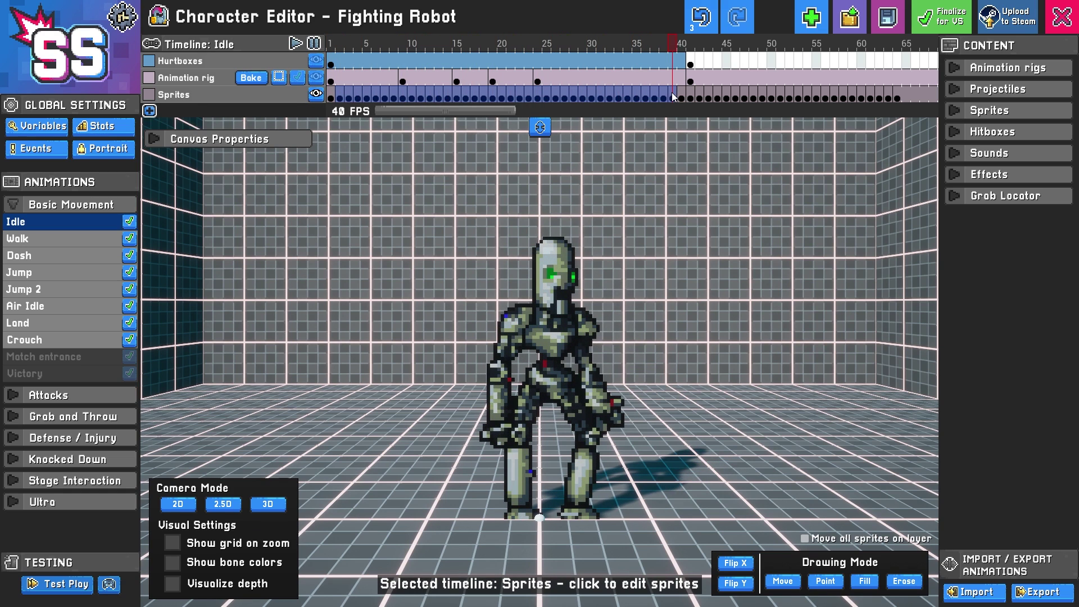
click(315, 77)
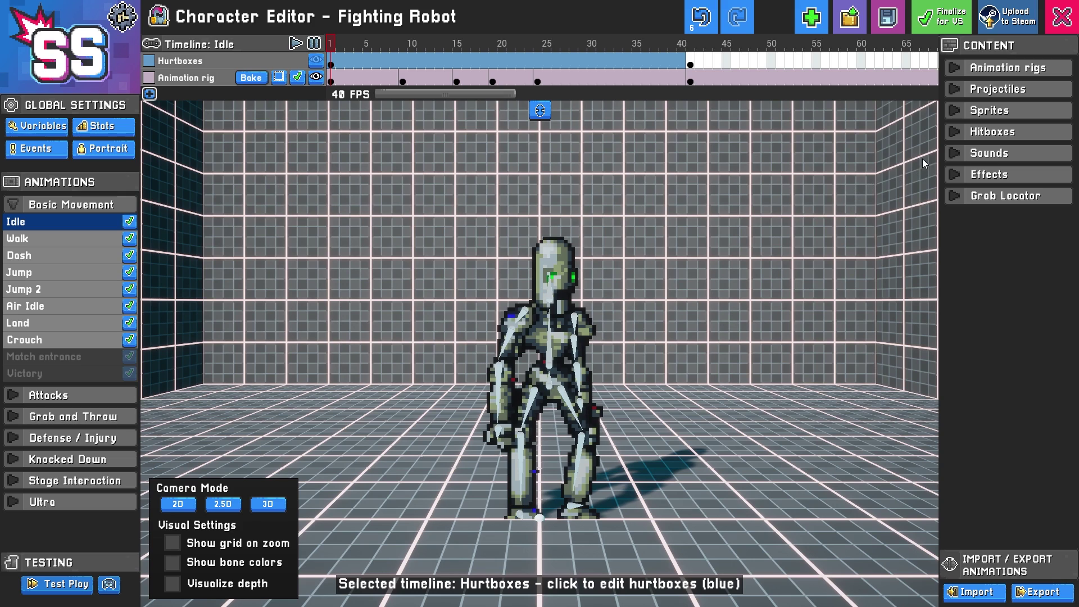
Add robosheet_0.png to the character's sprite content.
click(956, 111)
click(988, 131)
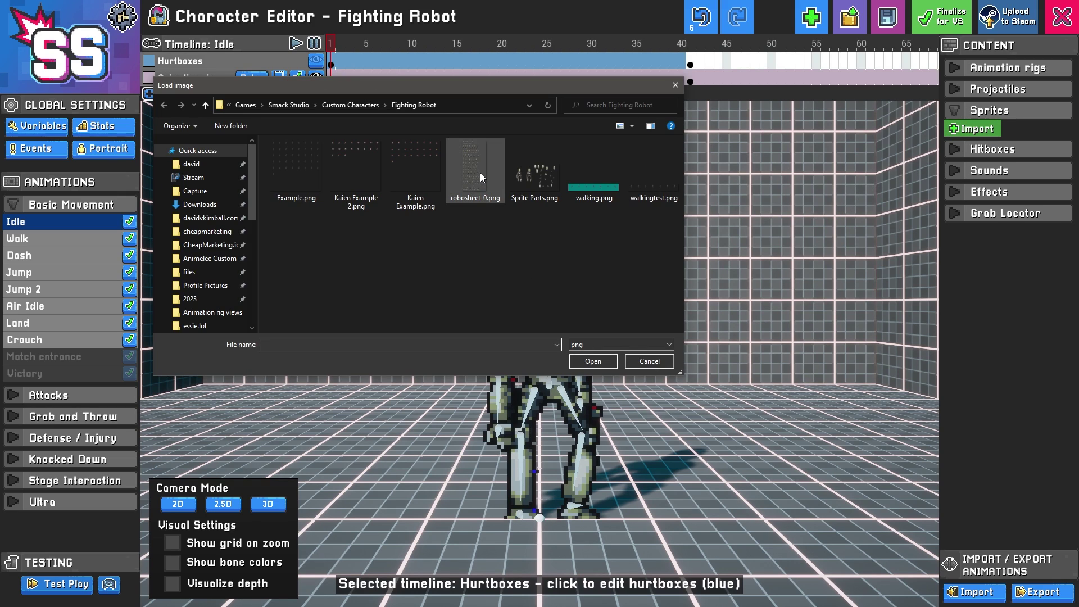
click(477, 175)
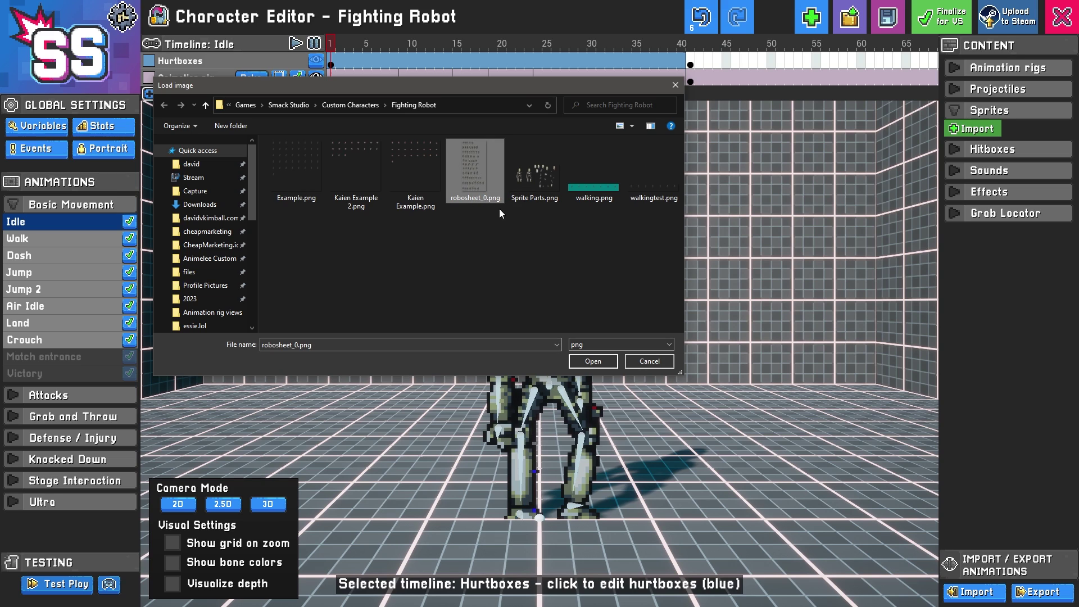
click(590, 362)
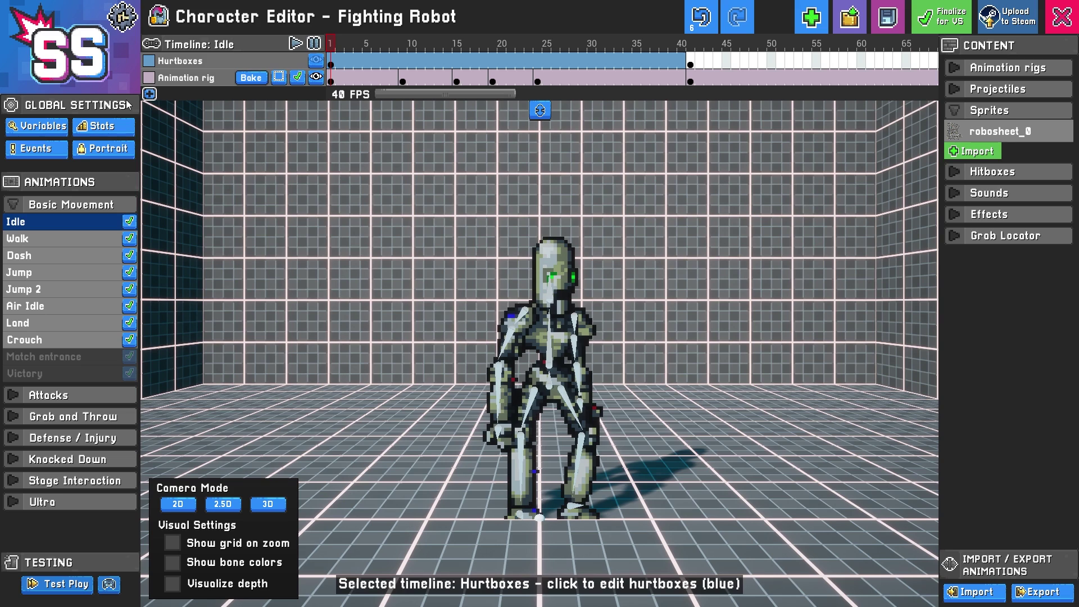
Open the Walk animation and both hide and disable its animation rig layer.
click(63, 240)
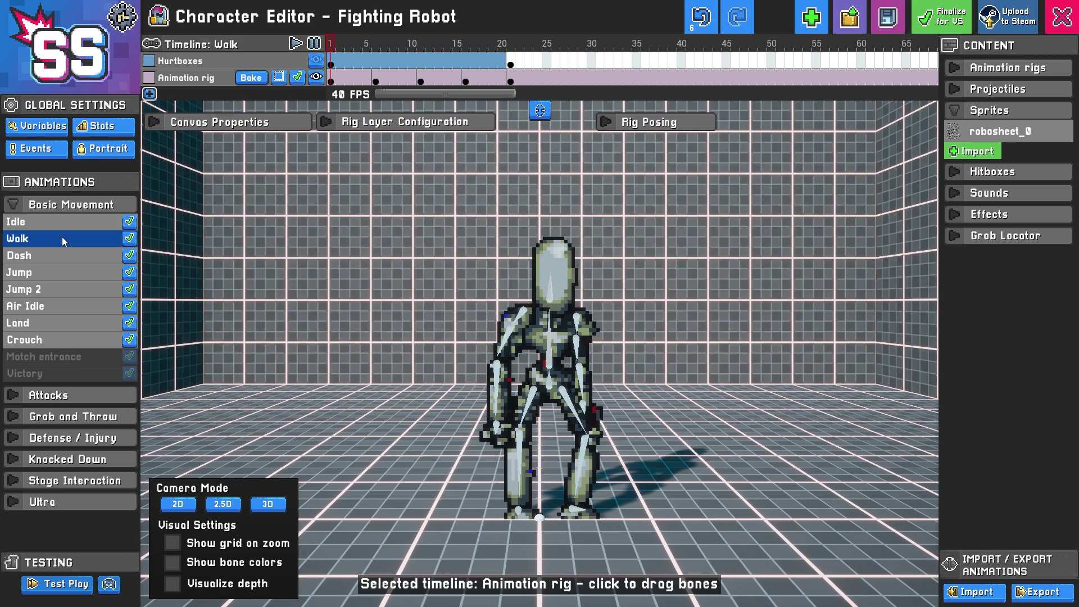
drag(344, 79, 528, 81)
click(332, 81)
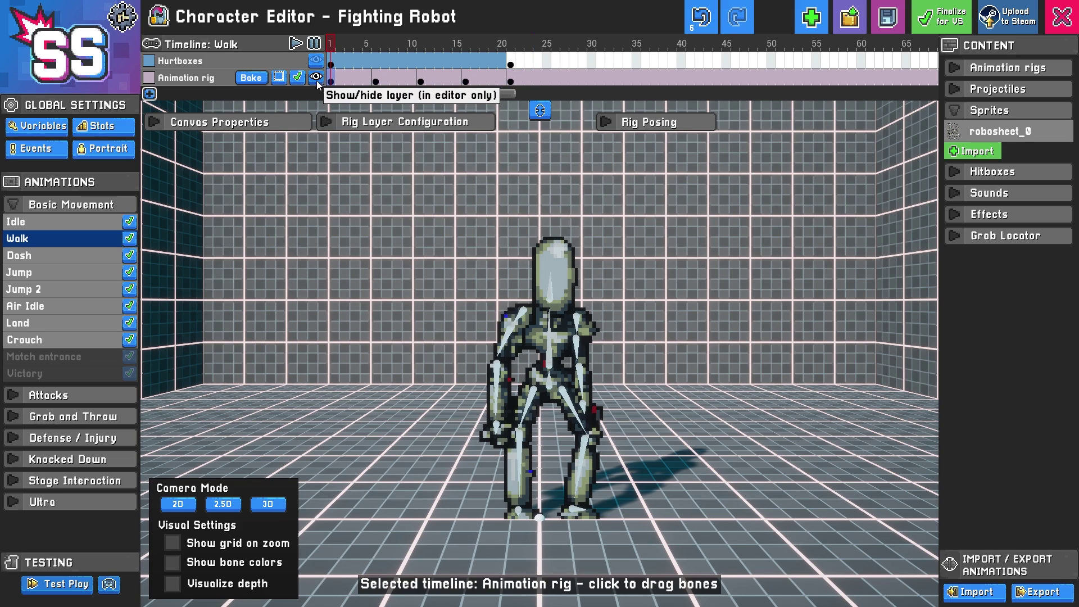
click(316, 77)
click(297, 77)
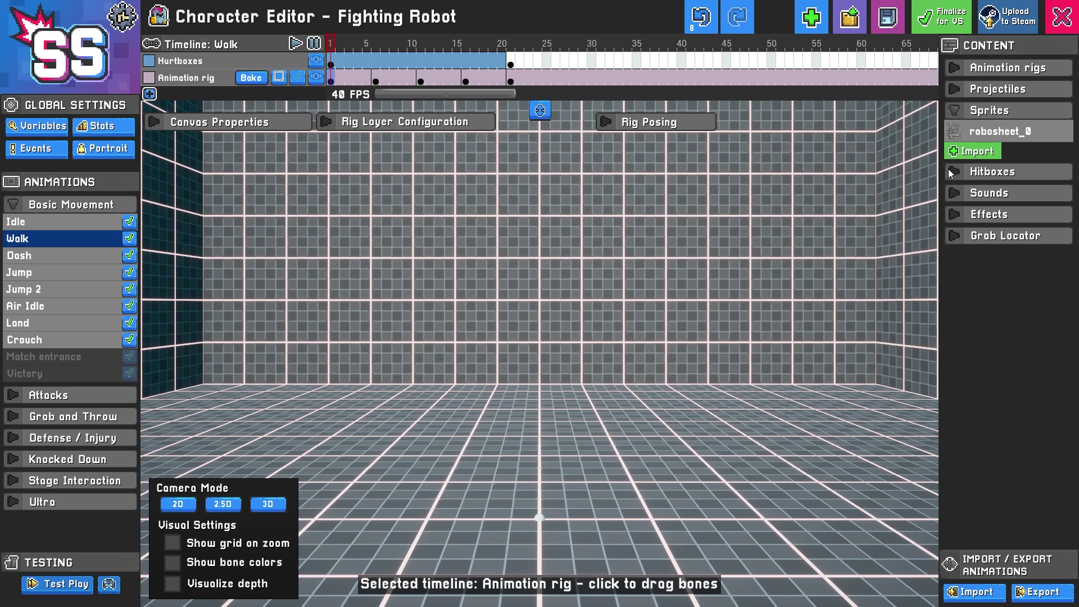
Import the first walking sprite of robosheet_0 into frame 1, using Single Click Import and Feet At Origin alignment.
click(1000, 131)
scroll(442, 211, up, 4)
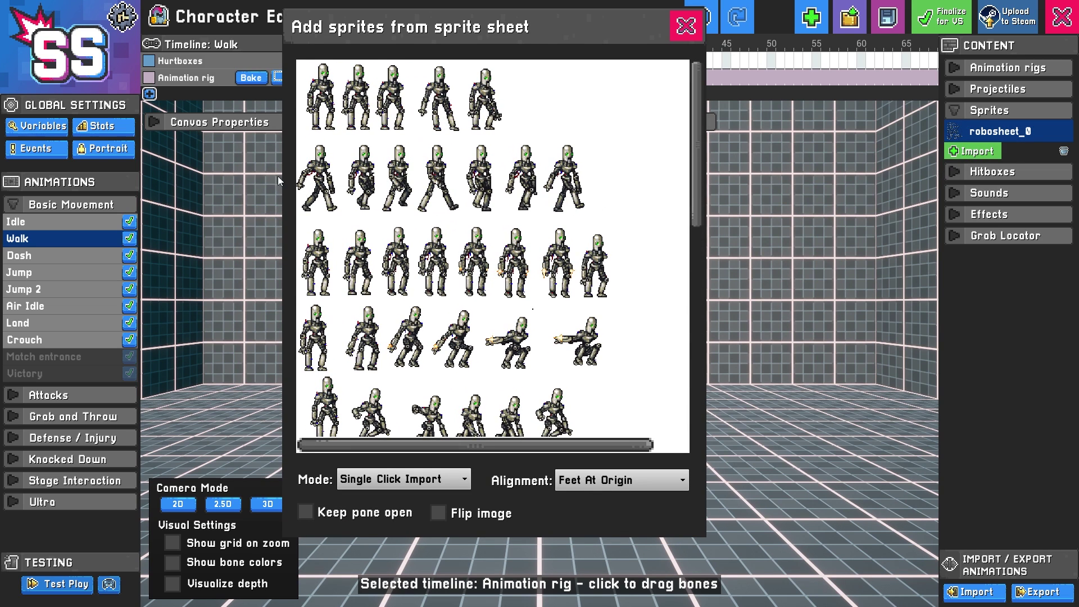
click(460, 480)
click(420, 462)
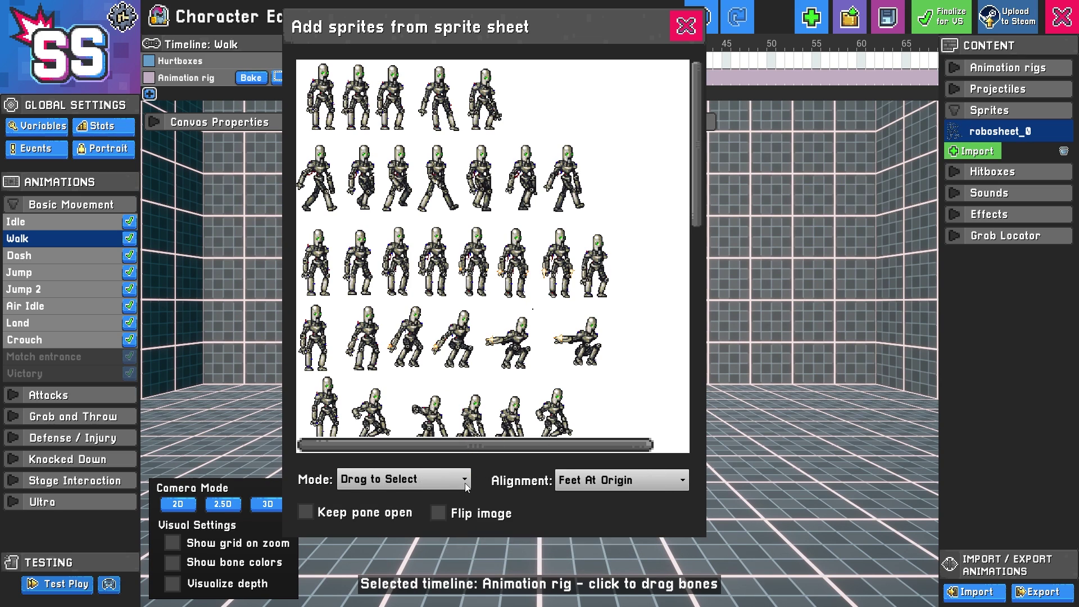
click(464, 481)
click(399, 448)
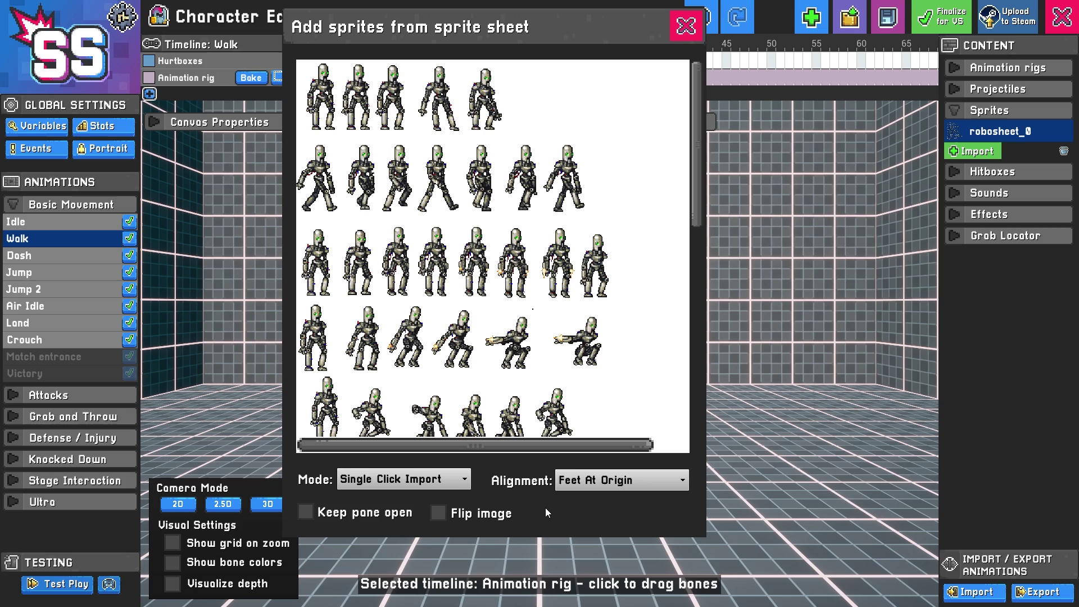
click(676, 487)
click(674, 488)
click(323, 176)
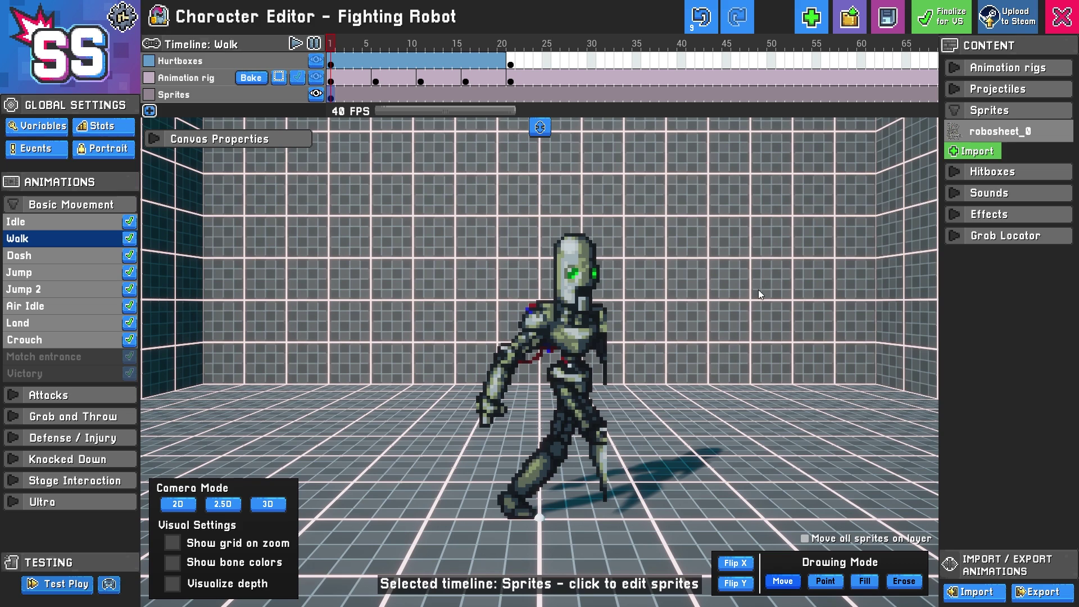
Import the complete first walking sprite from robosheet_0 into frame 1 by enclosing it in Drag to Select mode.
click(1012, 136)
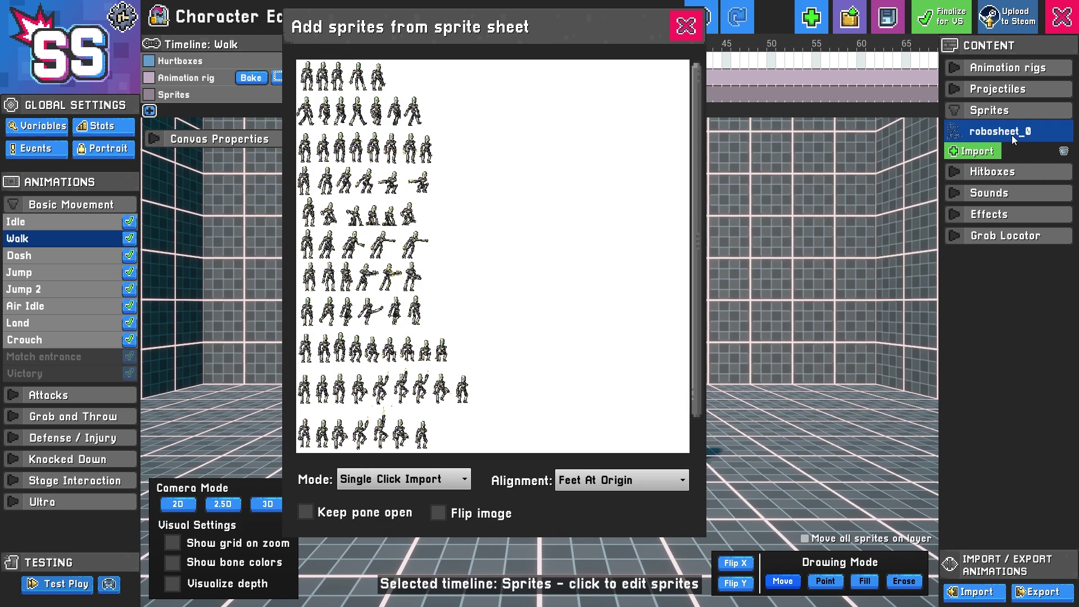
click(403, 479)
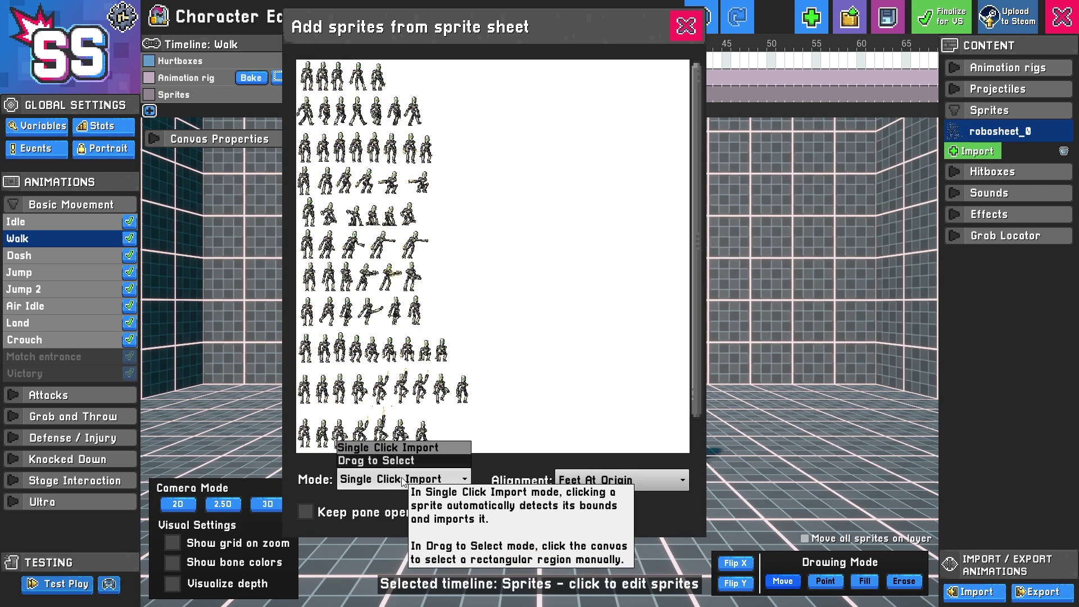
click(377, 460)
scroll(316, 131, up, 4)
scroll(316, 131, up, 1)
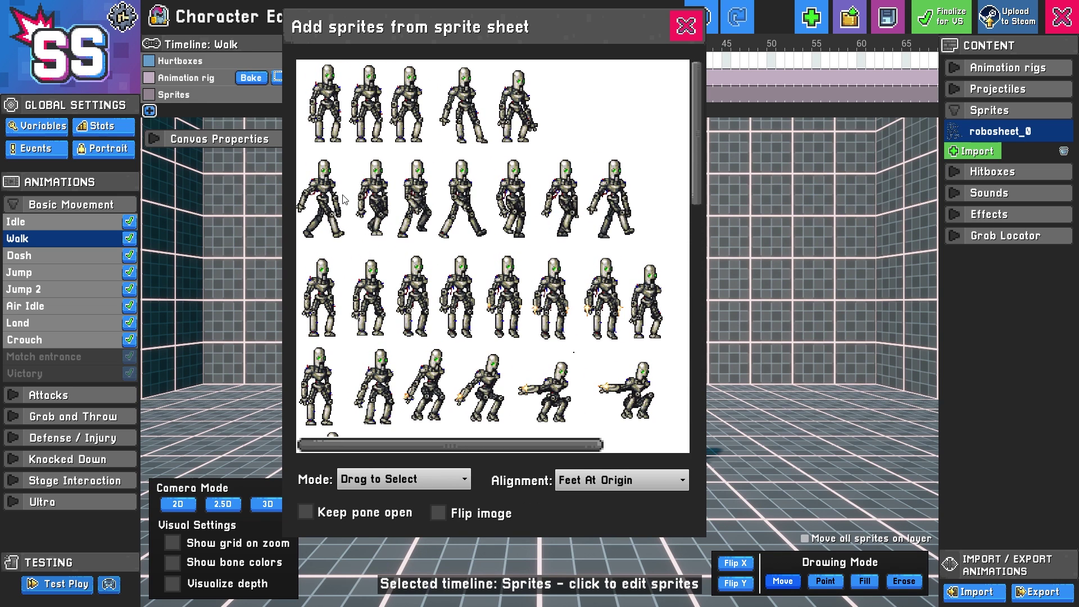
drag(349, 249, 275, 149)
click(594, 512)
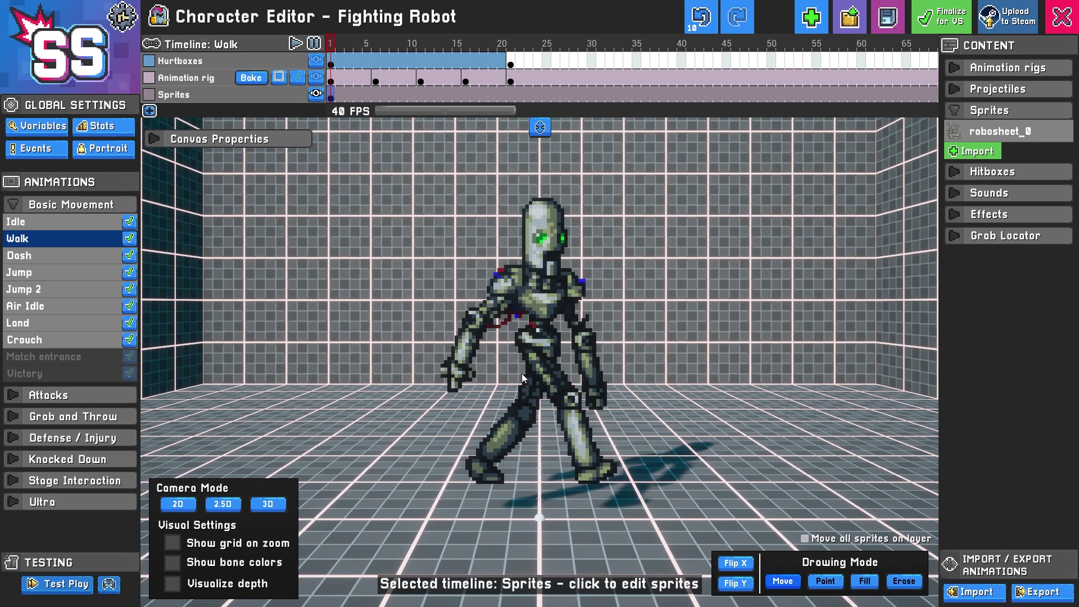
Nudge the frame 1 walking sprite down until its feet stand level with the origin point.
key(Down)
key(Down)
key(Down)
key(Down)
key(Down)
key(Down)
key(Down)
key(Down)
key(Down)
key(Down)
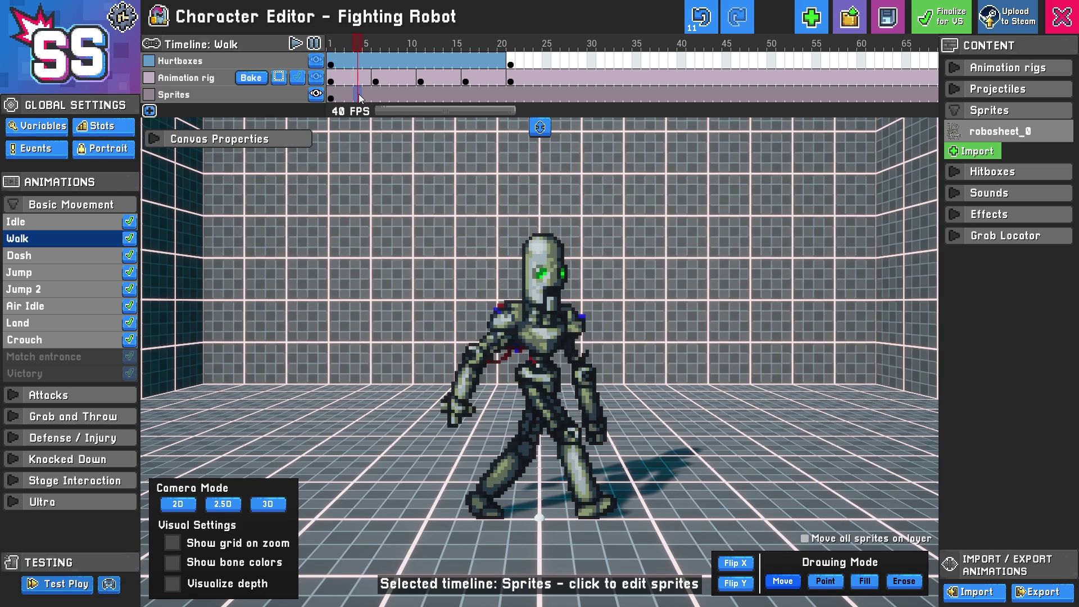
Import the second walking sprite from robosheet_0 into frame 4, using Single Click Import mode.
click(1043, 126)
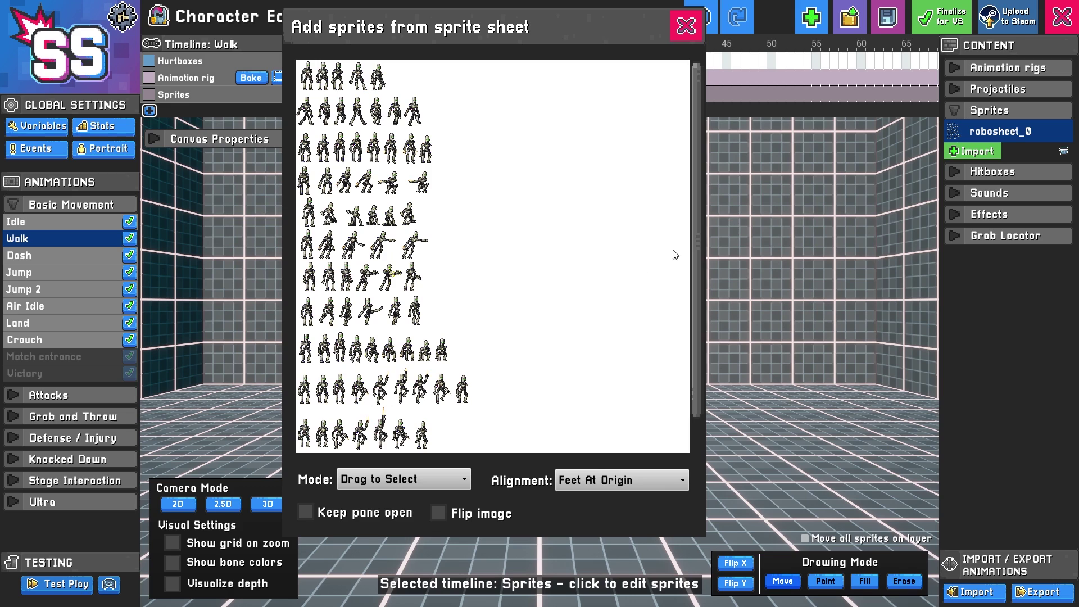
click(403, 479)
click(389, 462)
click(388, 479)
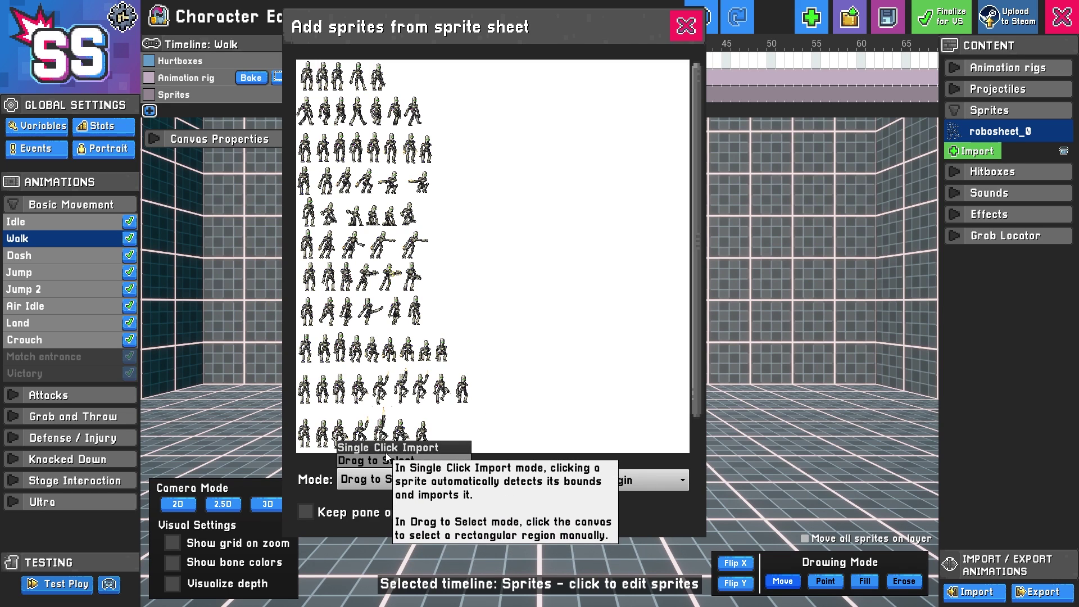
click(386, 448)
click(325, 111)
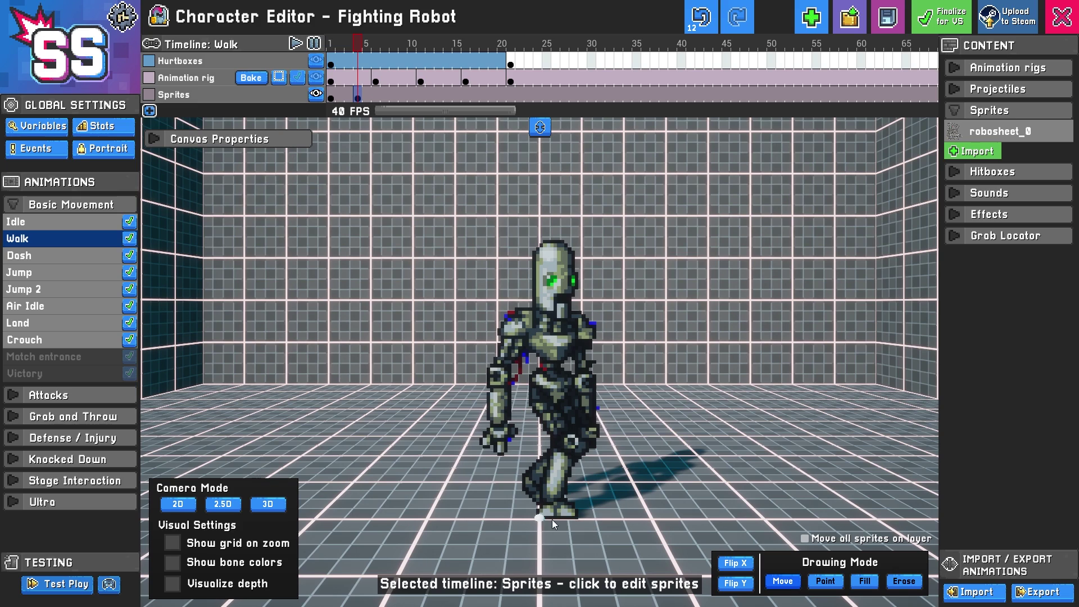
Import the third walking sprite from robosheet_0 into frame 7 of the sprites layer.
click(386, 96)
click(1000, 130)
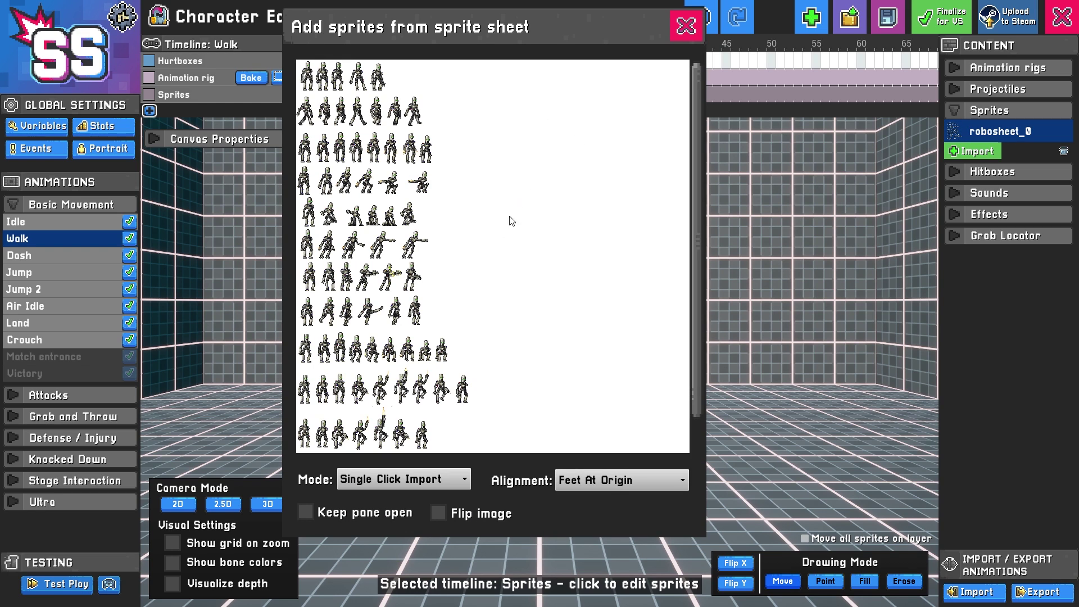
scroll(493, 256, up, 3)
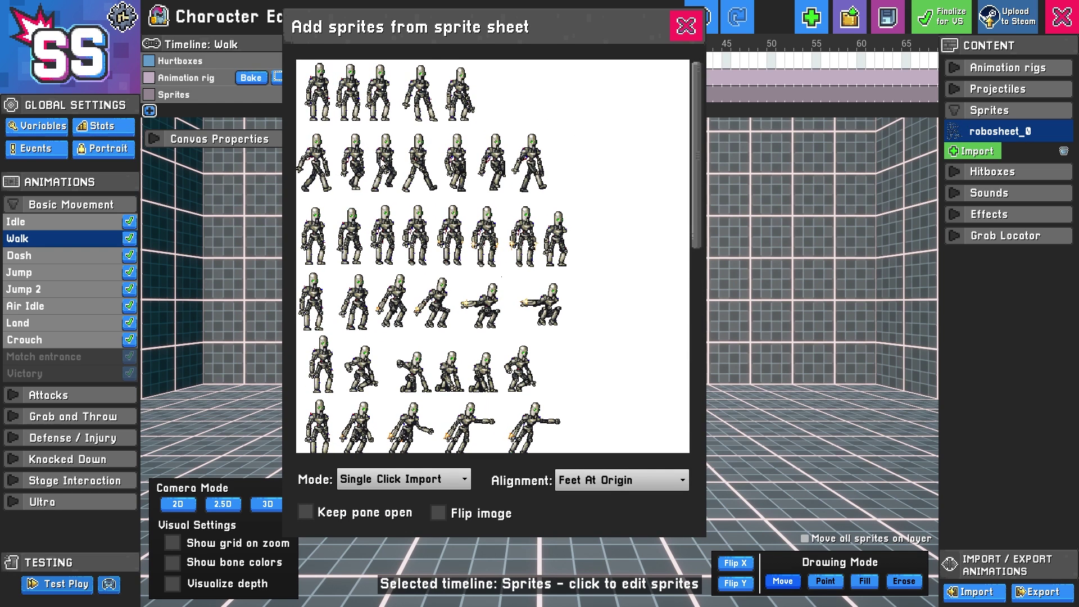
click(385, 163)
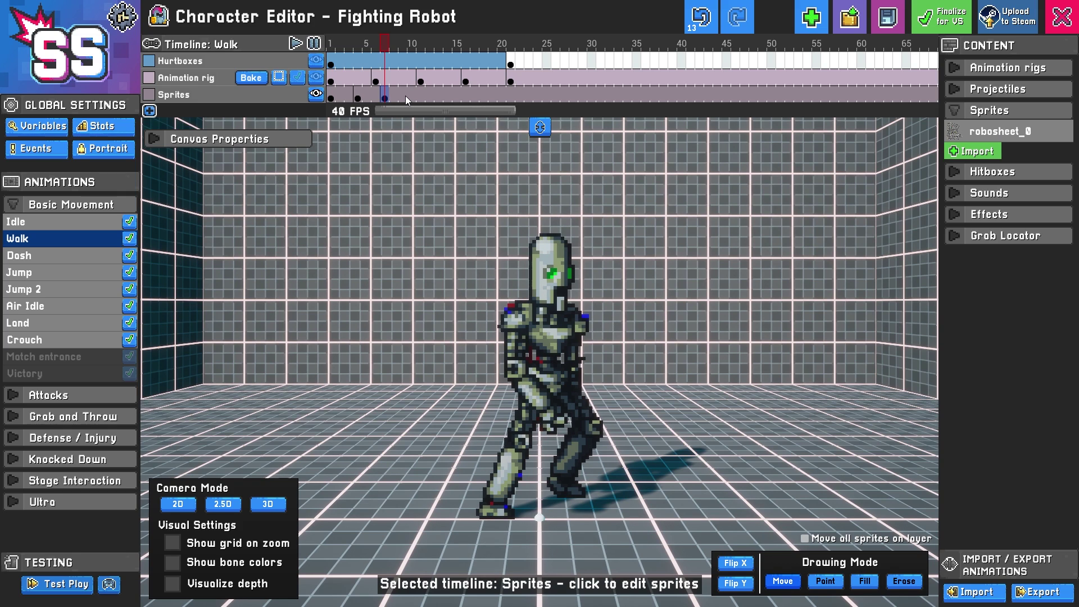
Import the fourth walking sprite from robosheet_0 into frame 10, with the import pane set to stay open.
click(997, 131)
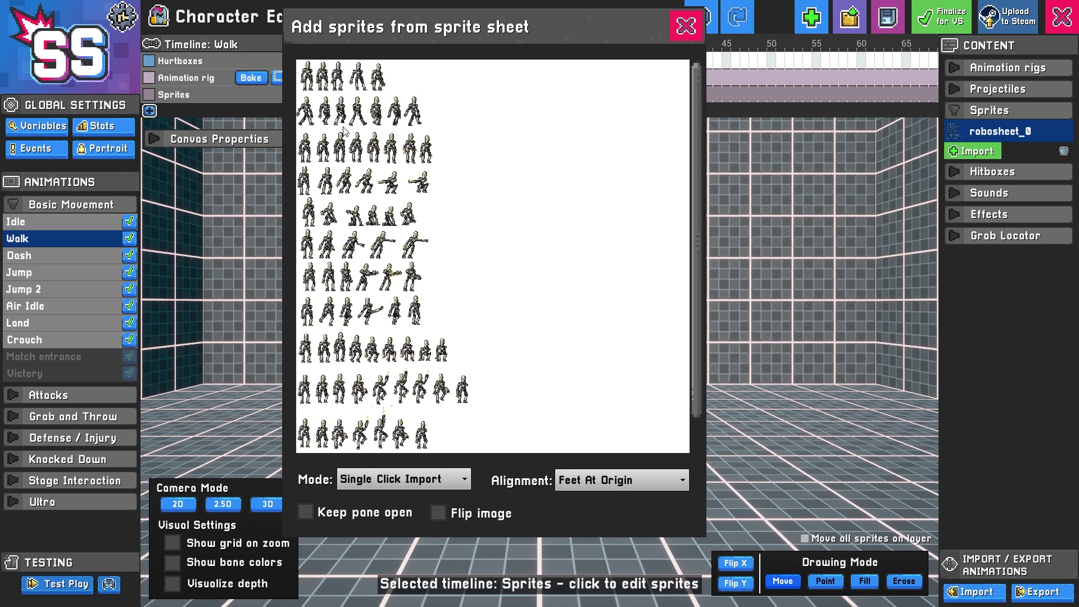
drag(537, 25, 803, 59)
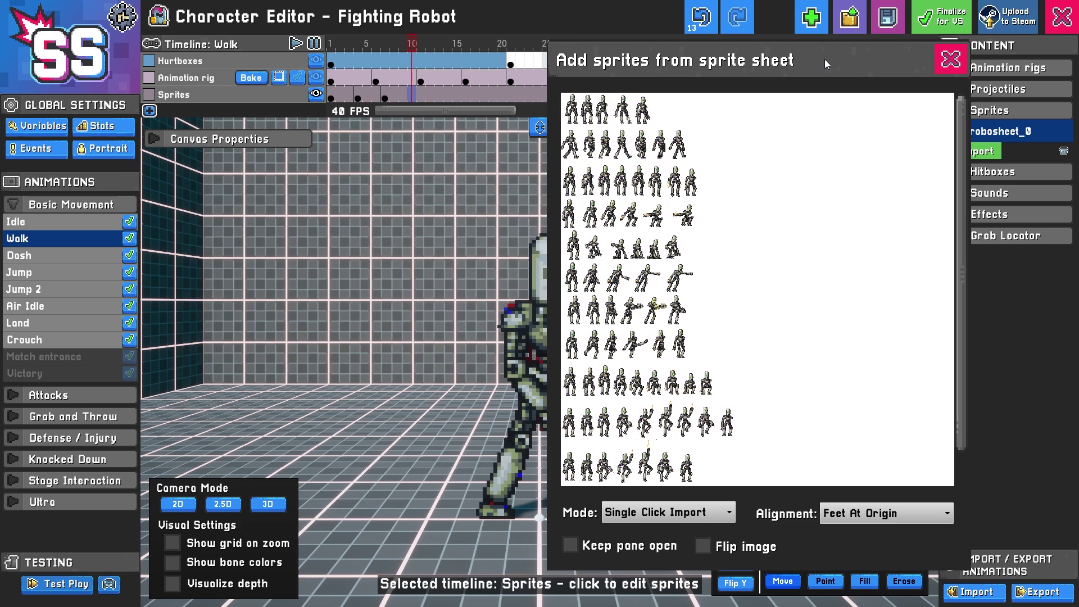
scroll(679, 177, up, 1)
scroll(663, 192, up, 1)
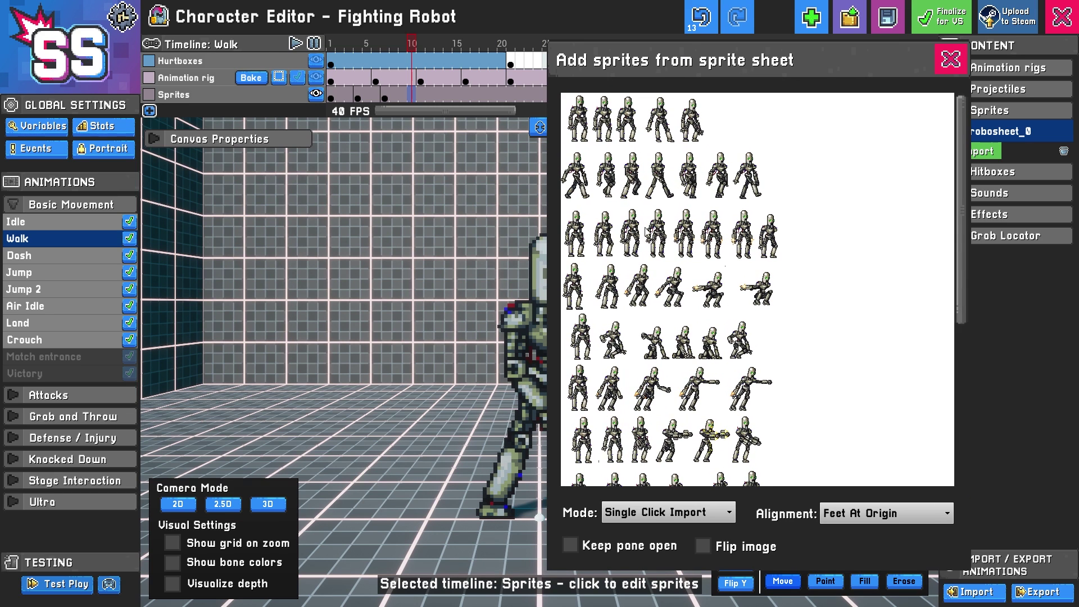
click(570, 545)
click(658, 174)
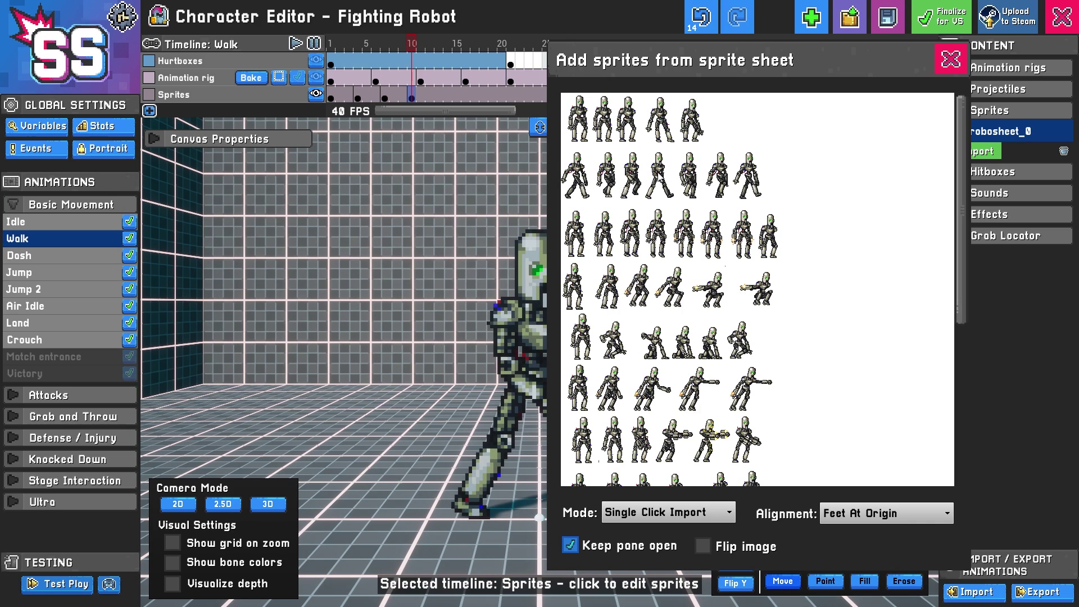
Import the fifth walking sprite into frame 13 and the sixth into frame 16 of the sprites layer.
key(Right)
key(Right)
key(Right)
click(690, 179)
key(Right)
key(Right)
key(Right)
click(723, 179)
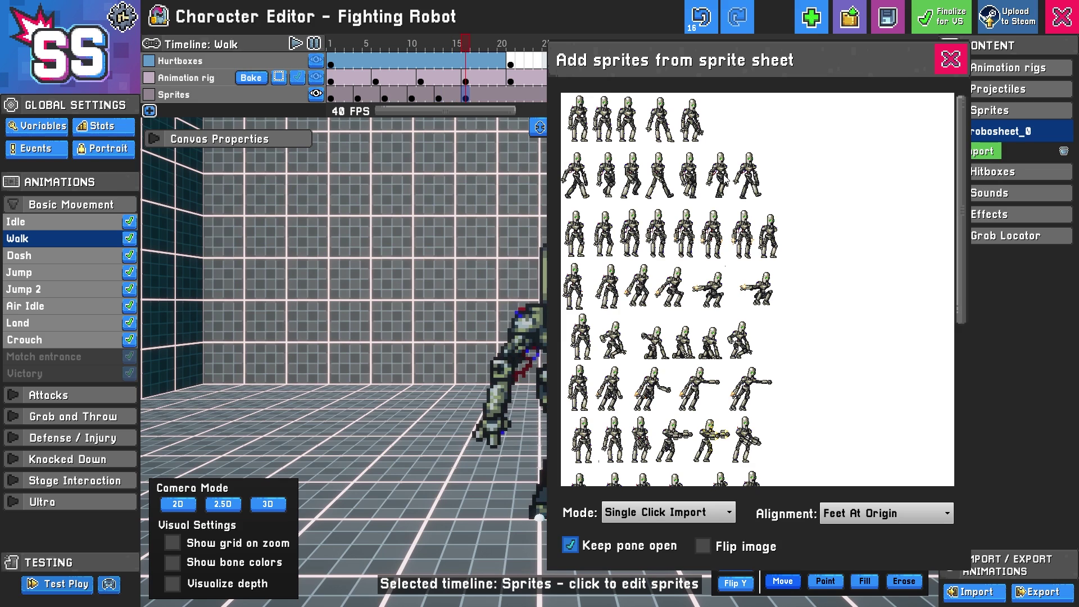
Import the seventh walking sprite into frame 19 and close the sprite sheet pane.
key(Right)
key(Right)
key(Right)
click(748, 178)
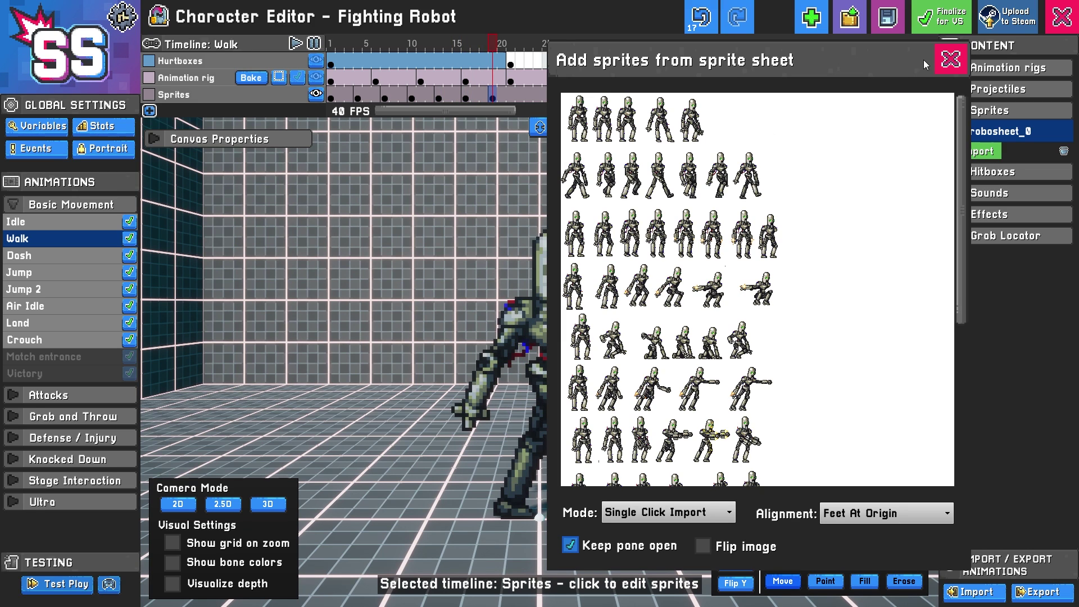
click(950, 61)
Play back the Walk animation and step through its sprite keyframes to compare the robot's position from pose to pose.
key(space)
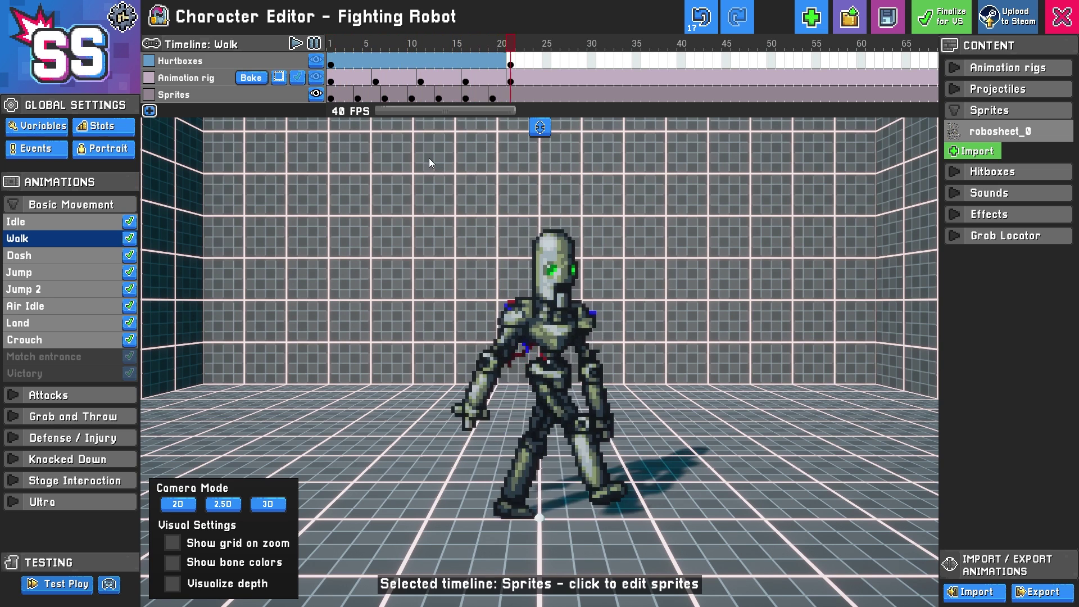
click(316, 46)
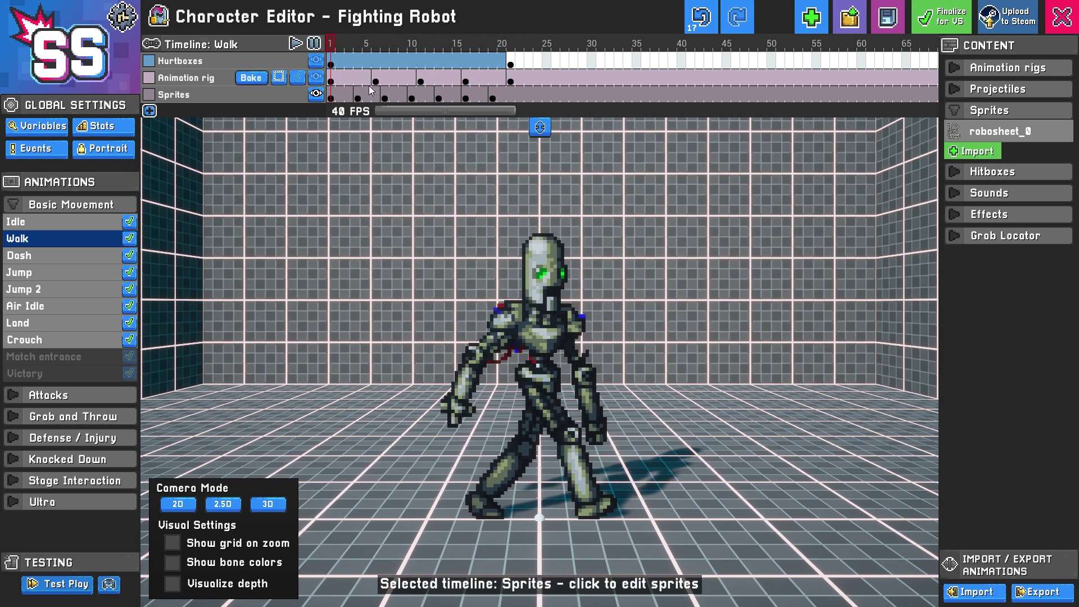
drag(329, 95, 511, 96)
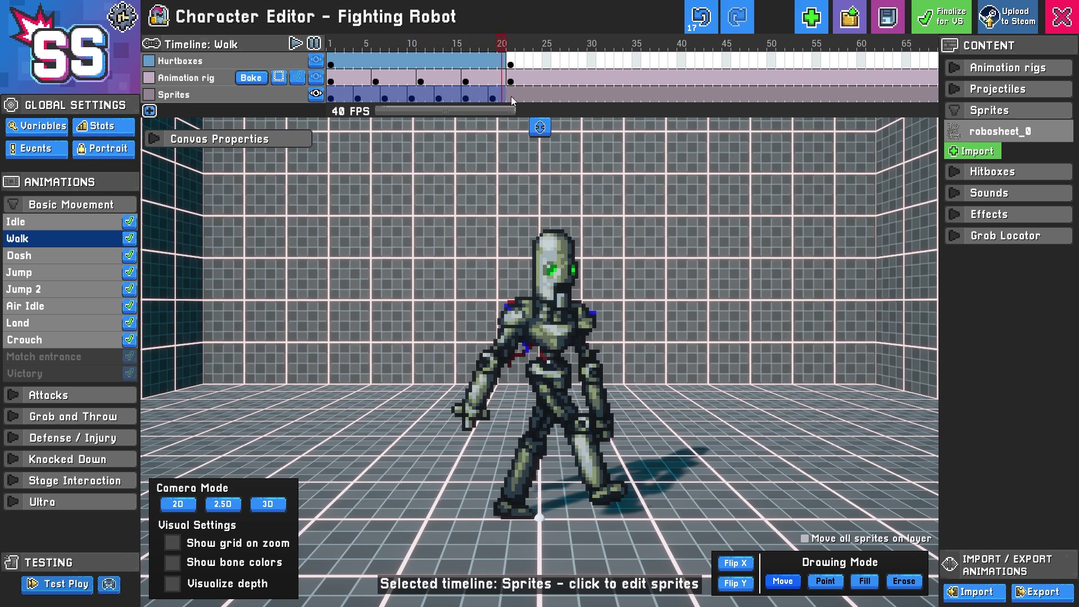
click(336, 96)
click(357, 96)
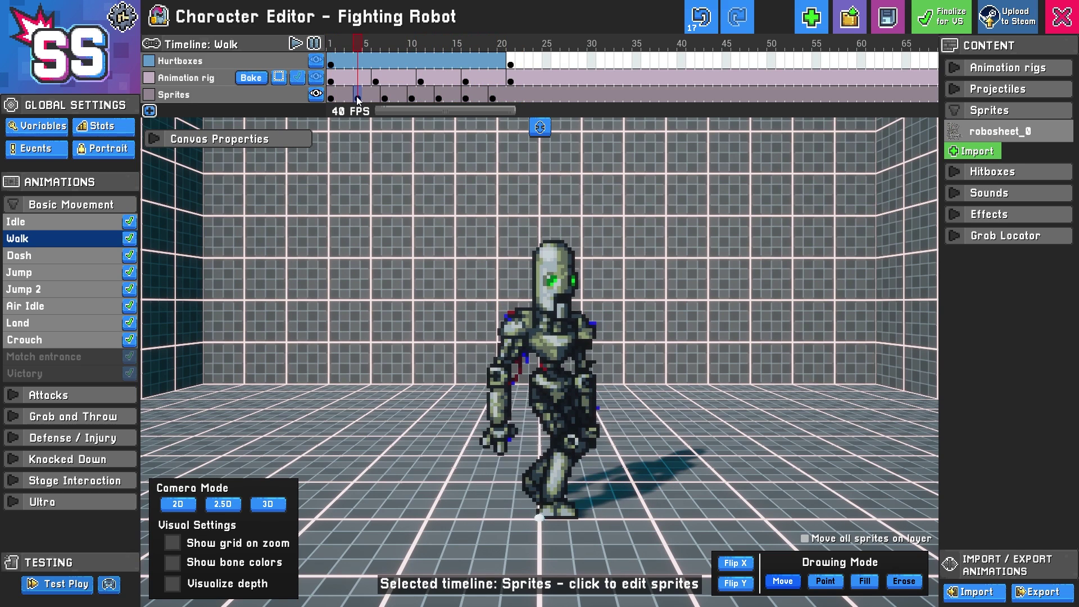
click(386, 94)
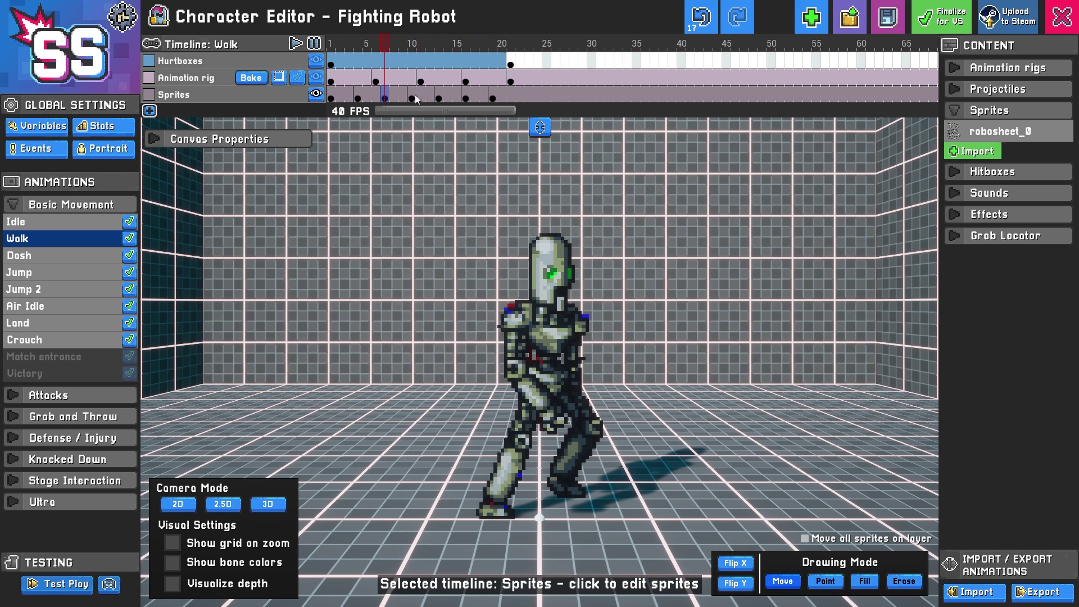
click(415, 94)
click(439, 97)
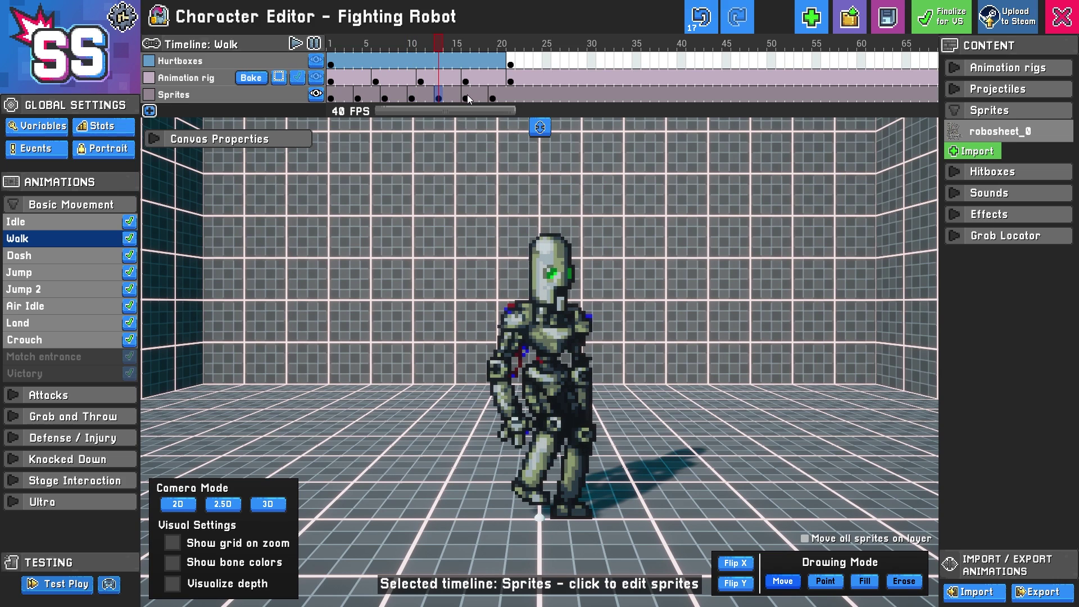
click(494, 97)
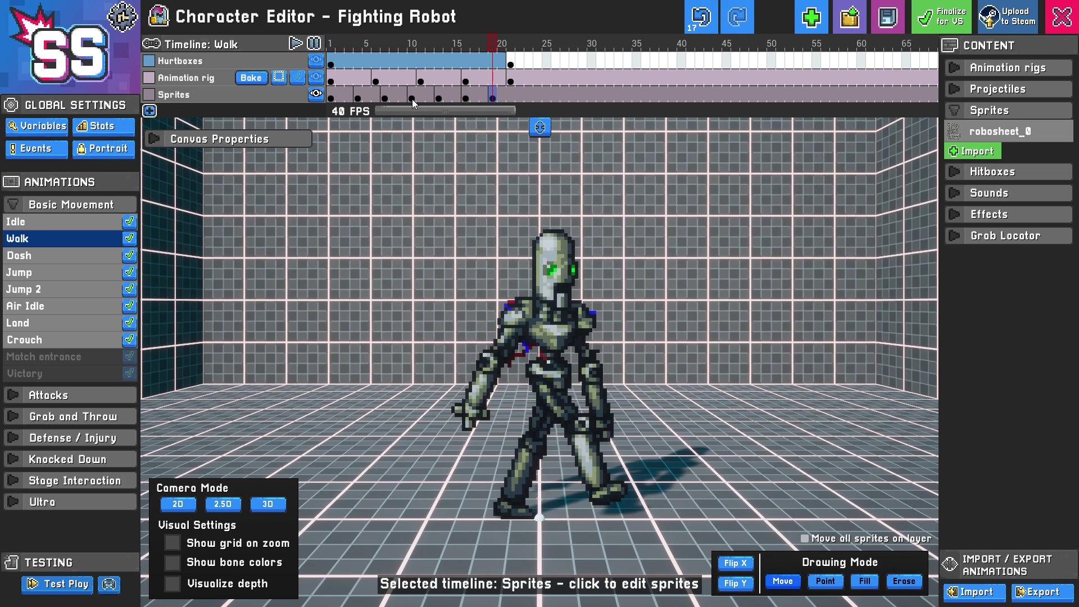
Move the frame 4 sprite slightly left so its head lines up horizontally with the frame 1 sprite.
click(336, 96)
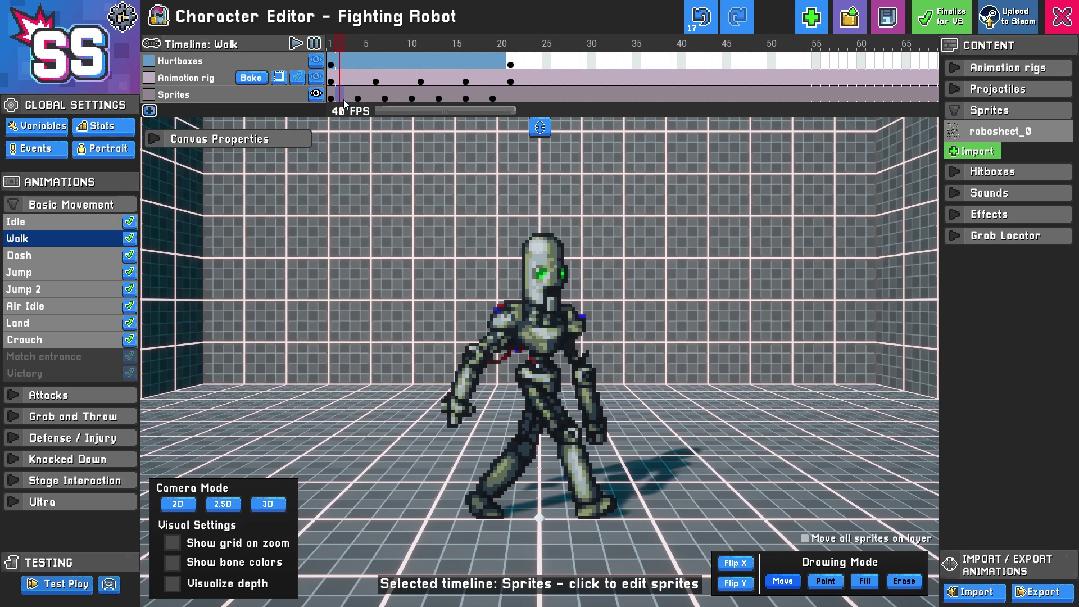
click(359, 98)
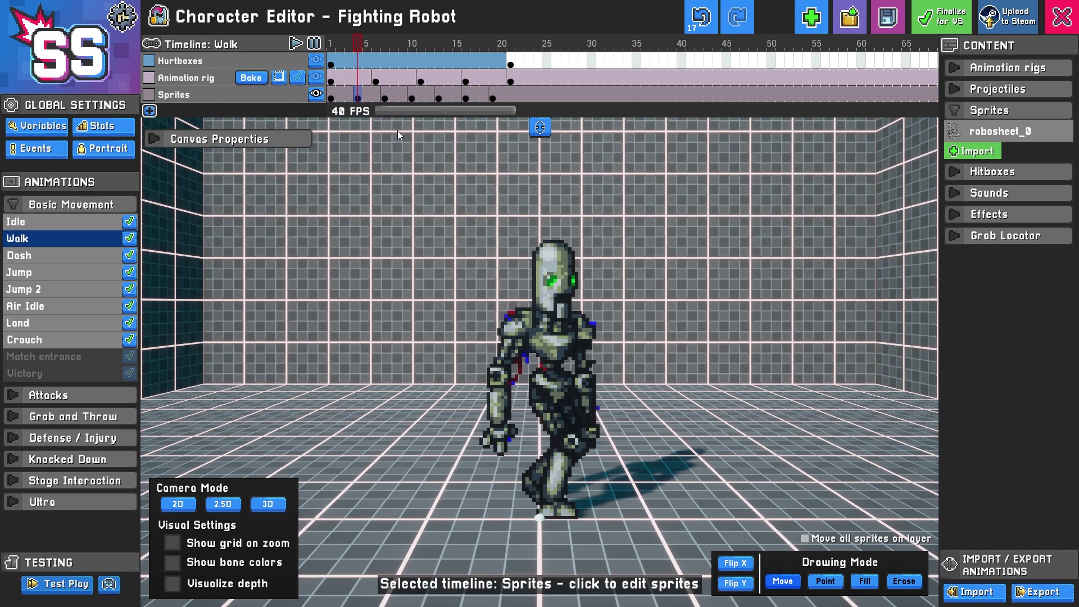
drag(568, 284, 544, 289)
click(357, 98)
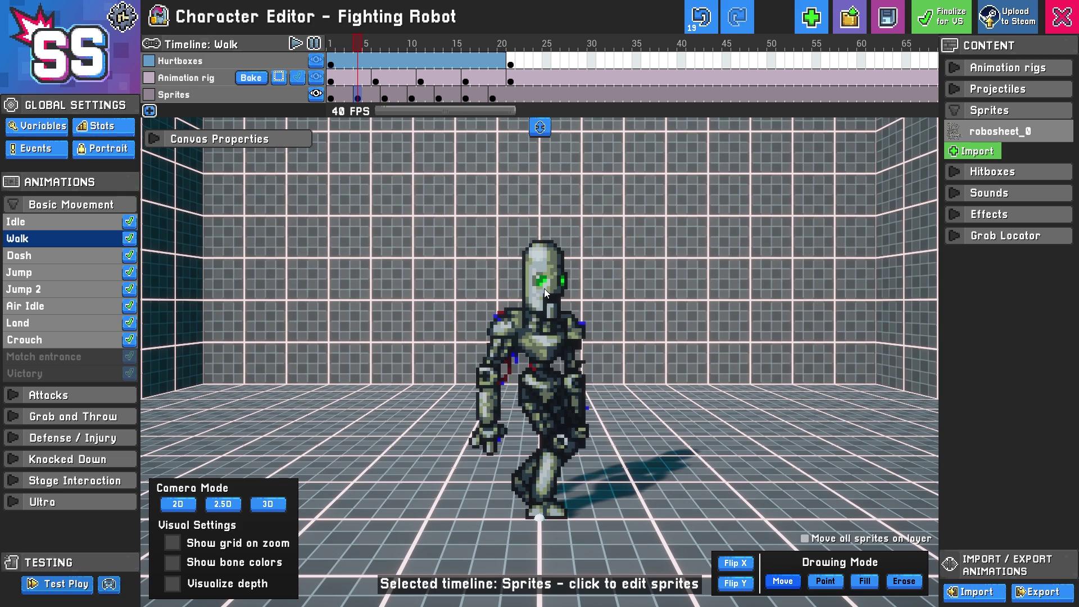
Move the frame 7 sprite slightly left to line its head up with the frame 4 sprite.
click(384, 98)
drag(565, 347, 535, 309)
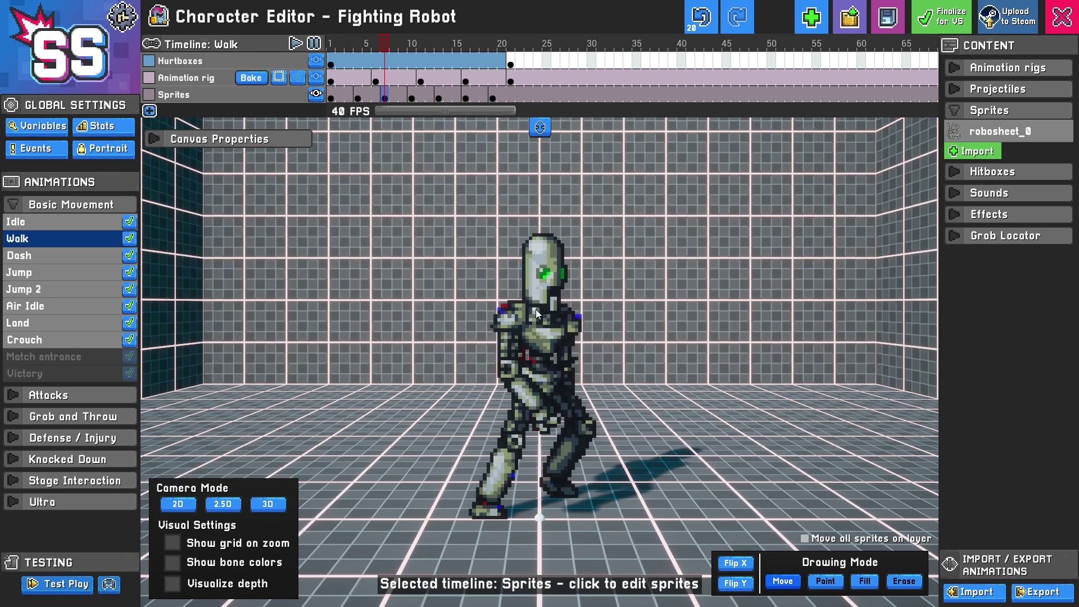
click(362, 97)
click(385, 99)
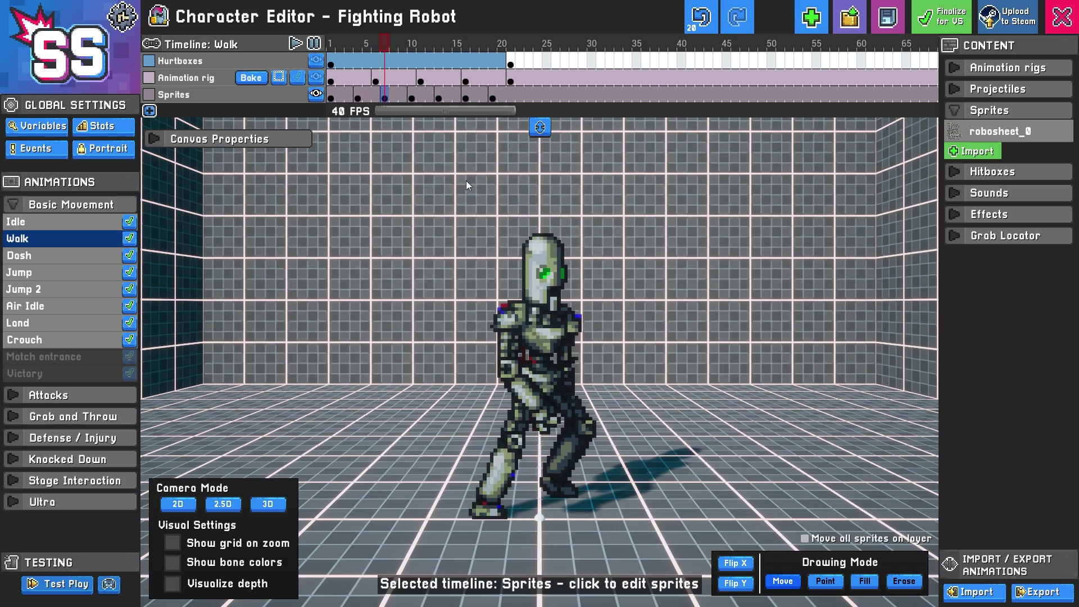
Shift the frame 10 sprite slightly right so its head matches the frame 7 sprite's position.
click(413, 97)
drag(531, 326, 541, 328)
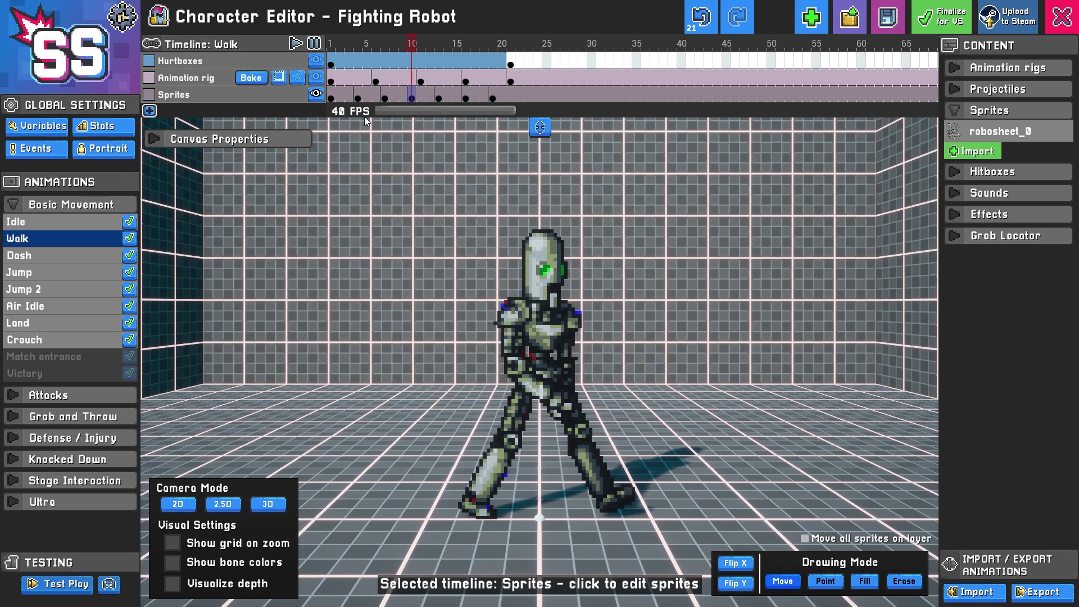
click(385, 97)
click(412, 97)
Shift the frame 13 sprite slightly left so its head lines up with the preceding poses.
click(438, 95)
drag(575, 327, 569, 327)
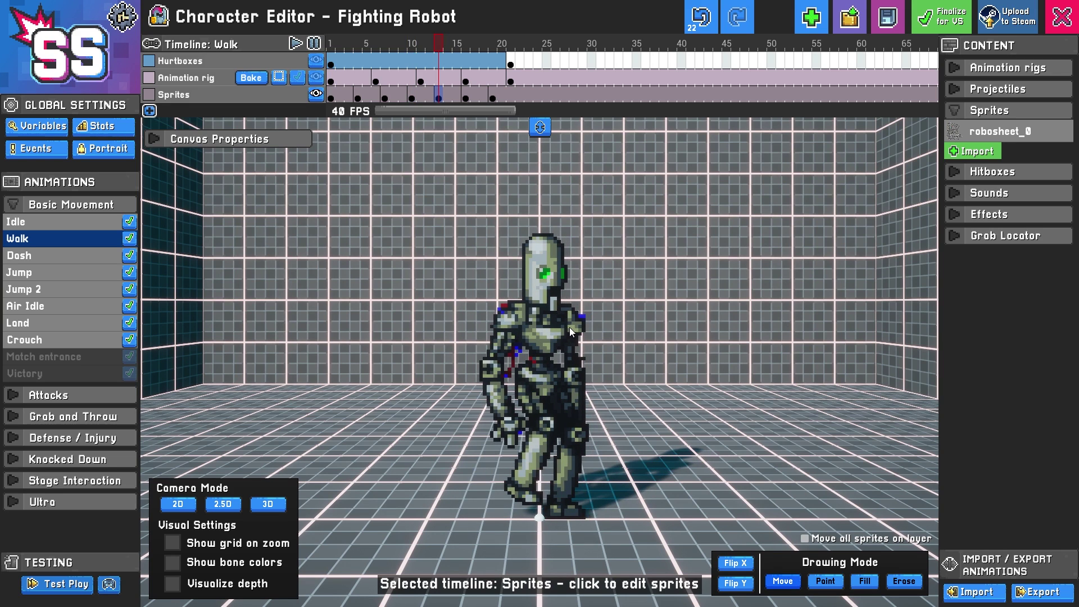
click(436, 96)
Align the frame 16 and frame 19 sprites horizontally with the head position of the earlier poses.
click(384, 97)
click(492, 97)
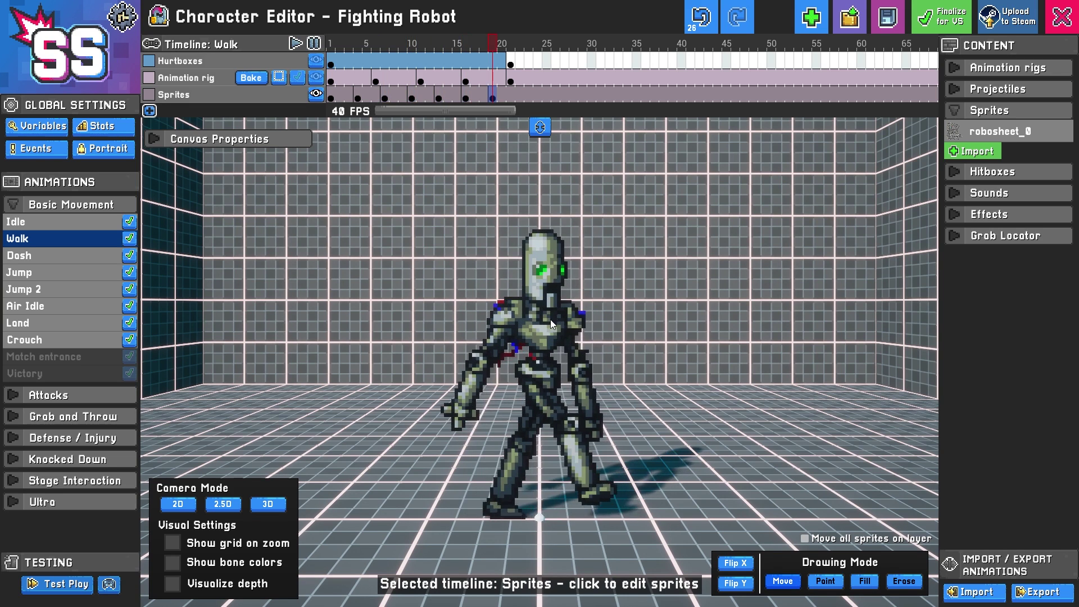
click(465, 97)
click(492, 96)
Play back the aligned Walk animation, then recheck the sprites at frames 1 and 4.
click(297, 47)
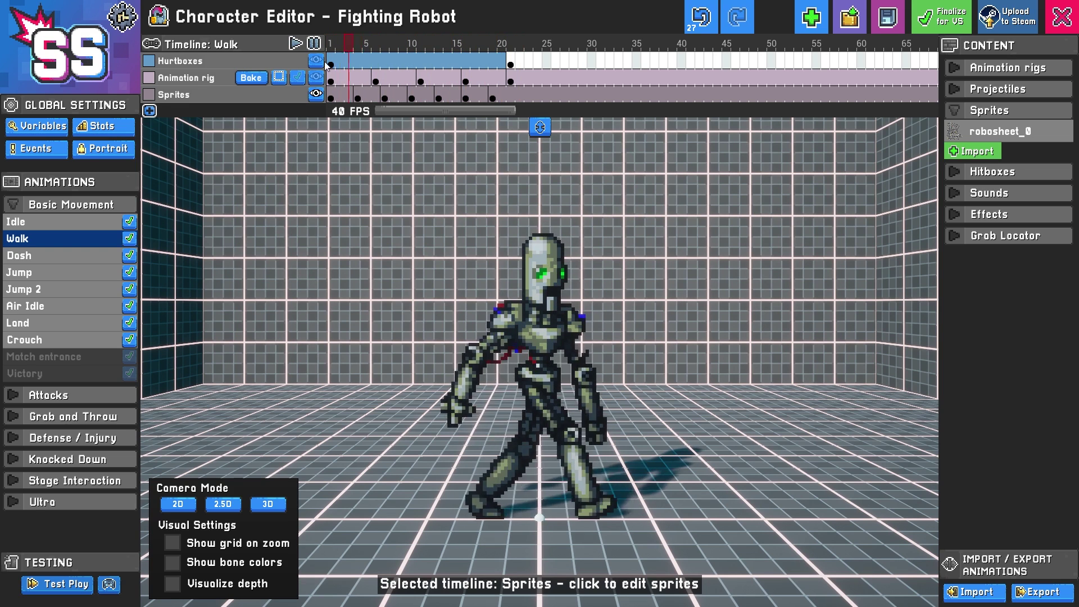
click(313, 43)
click(332, 99)
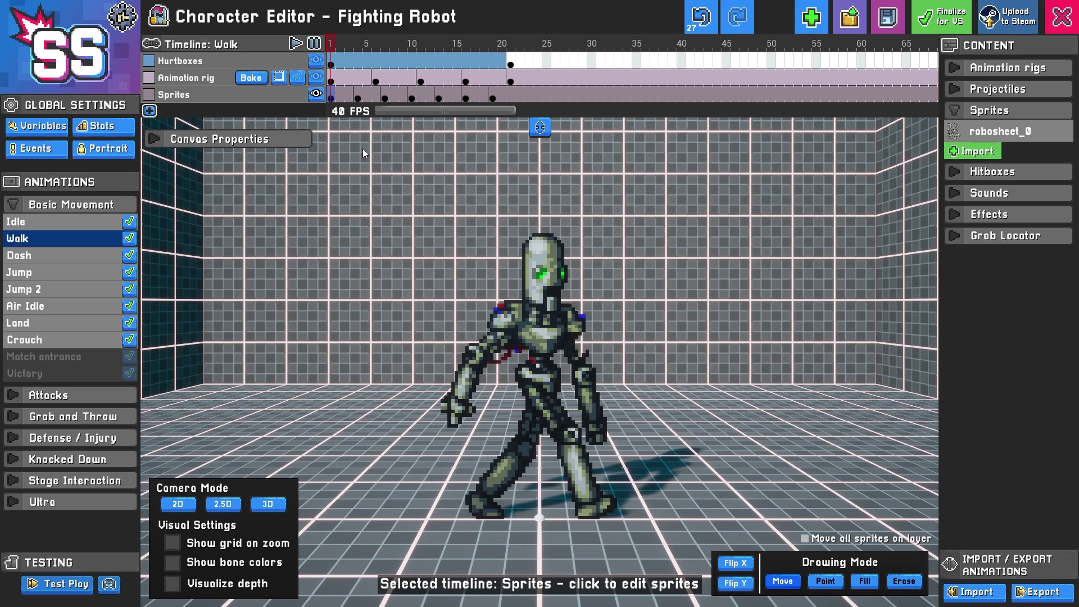
click(358, 99)
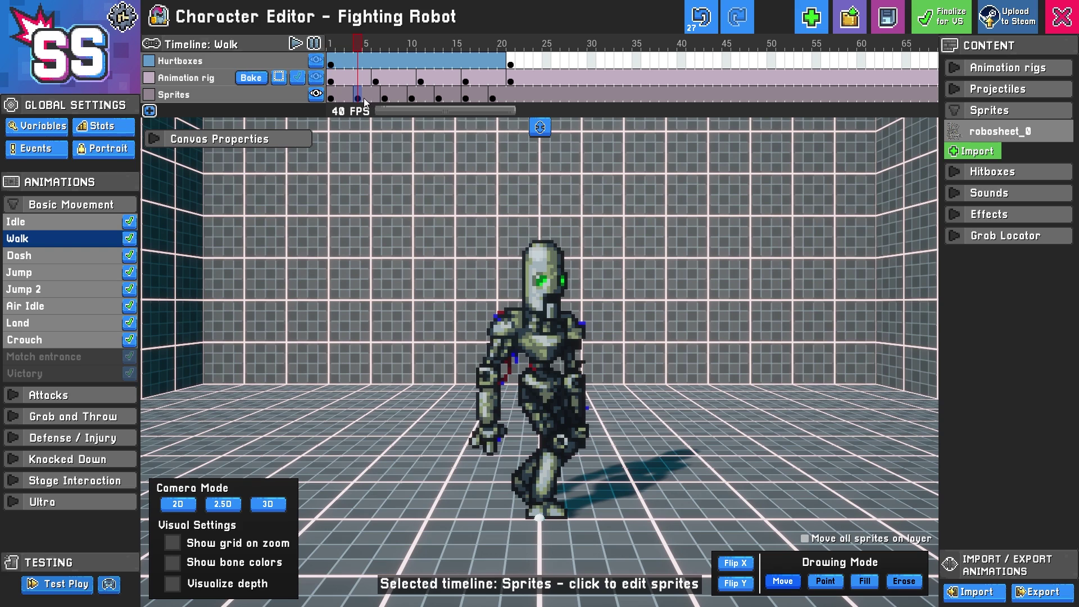
Shift the sprites of frames 4 to 19 so they start at frame 7, removing the leftover keyframe at frame 4.
drag(360, 97, 496, 98)
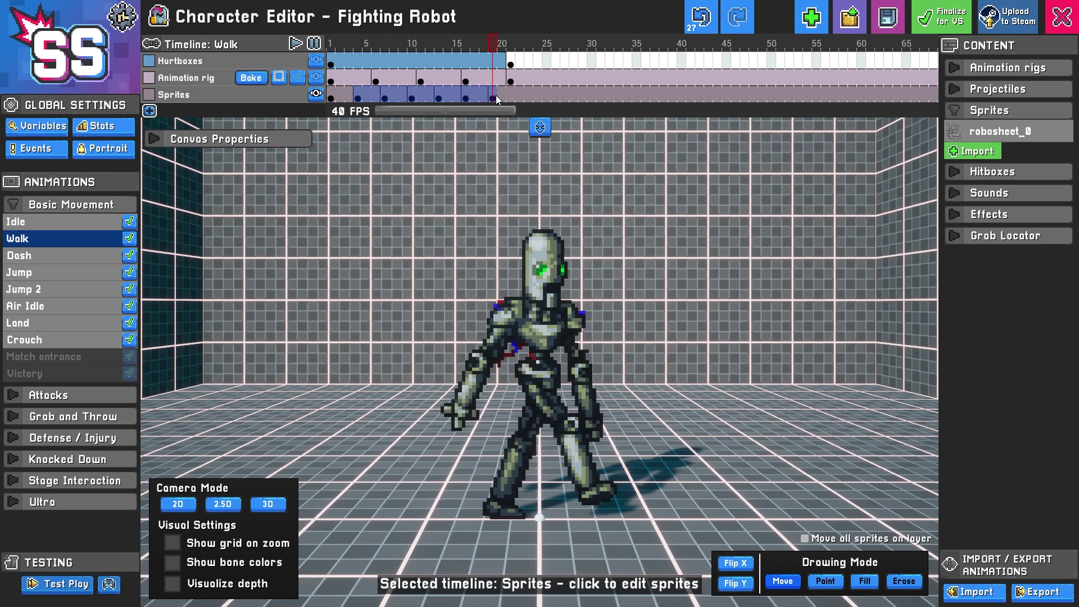
key(ctrl+c)
click(384, 98)
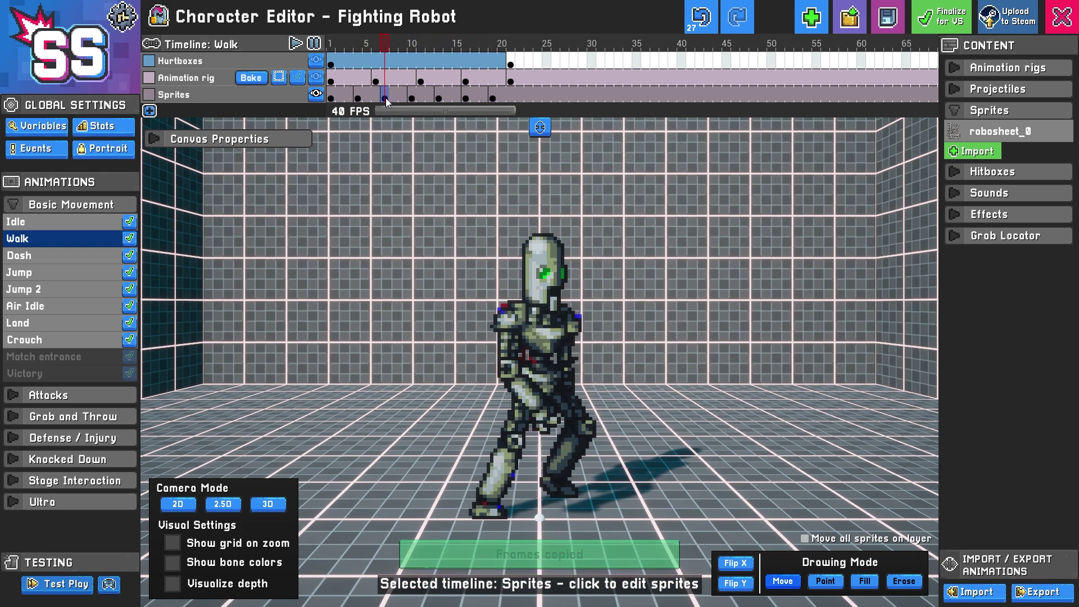
key(ctrl+v)
drag(355, 98, 439, 100)
Copy the sprite frames 10 to 22 and paste them so the third pose starts at frame 13.
click(439, 100)
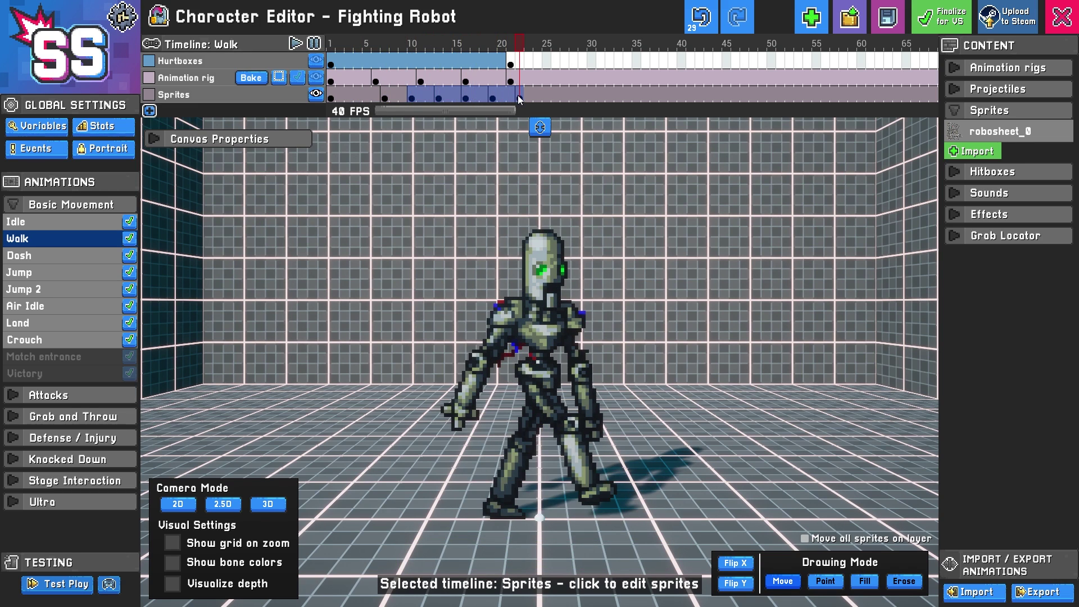
key(ctrl+c)
click(413, 98)
key(ctrl+v)
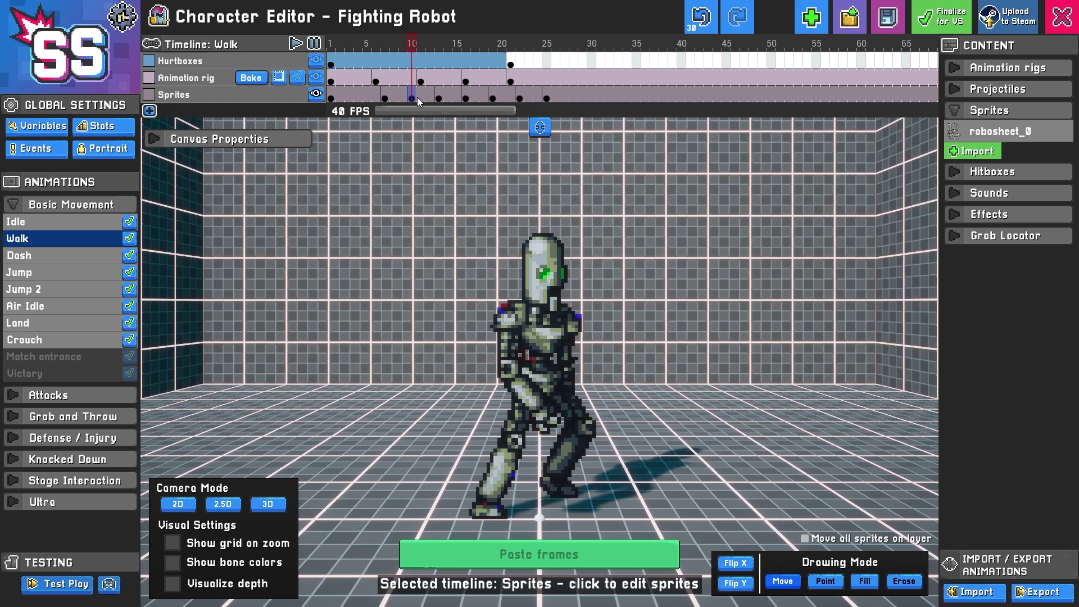
Copy the sprite frames 16 to 25 and paste them so the fourth pose starts at frame 19.
click(494, 99)
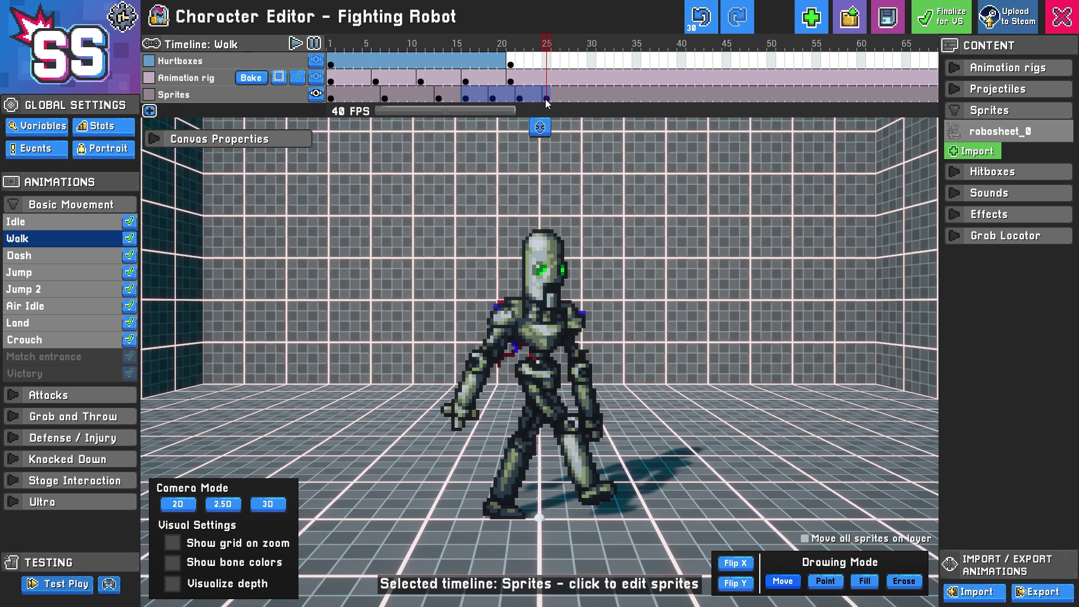
key(ctrl+c)
click(468, 100)
key(ctrl+v)
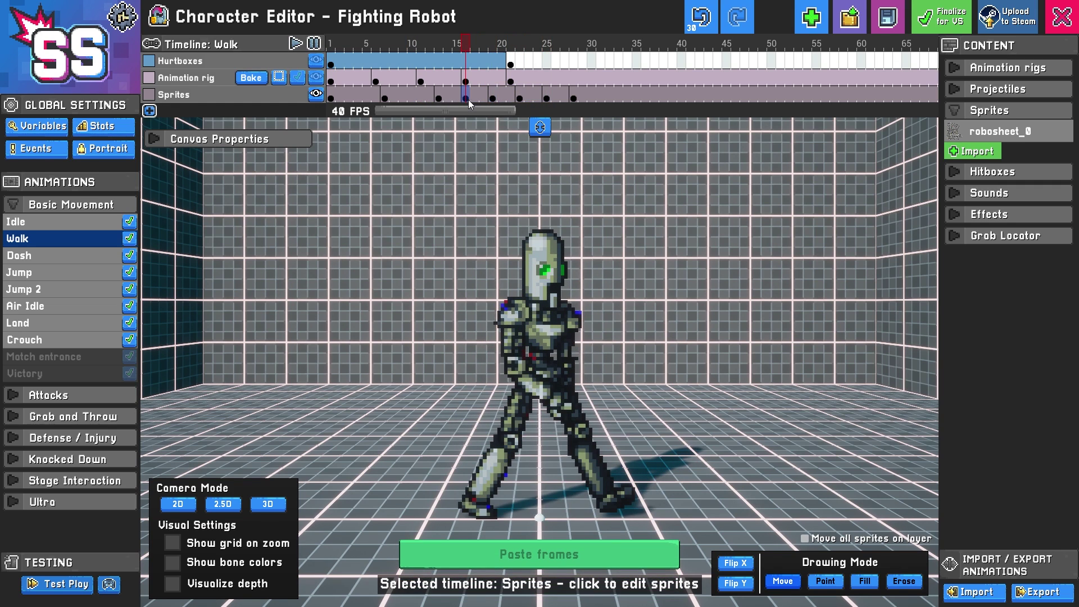
Continue spacing out the sprites beyond frame 19, and undo the last three frame edits.
drag(468, 99, 602, 98)
key(ctrl+z)
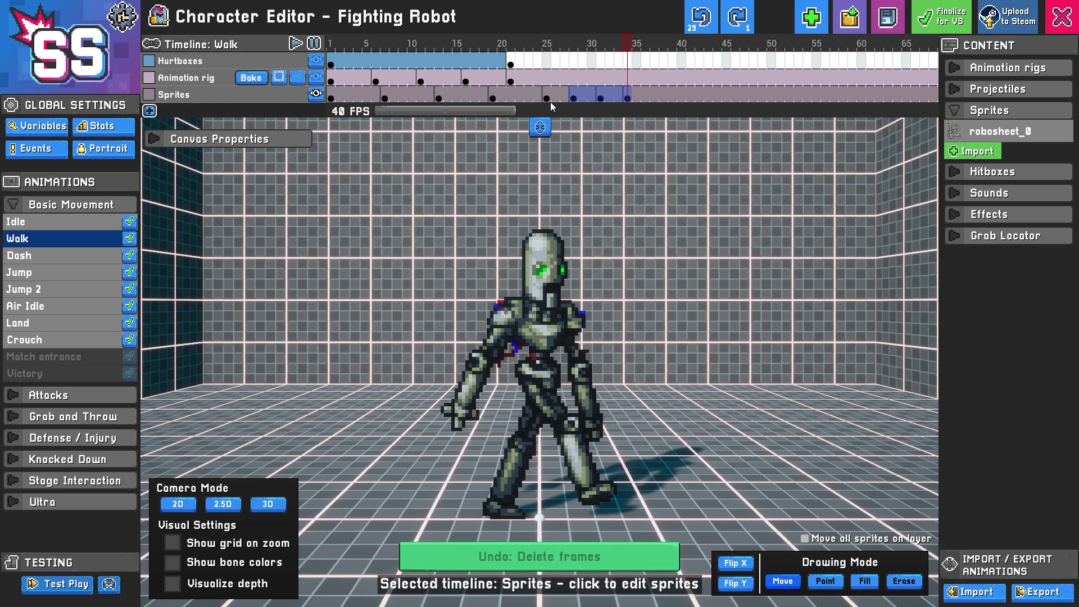
key(ctrl+z)
key(ctrl+z)
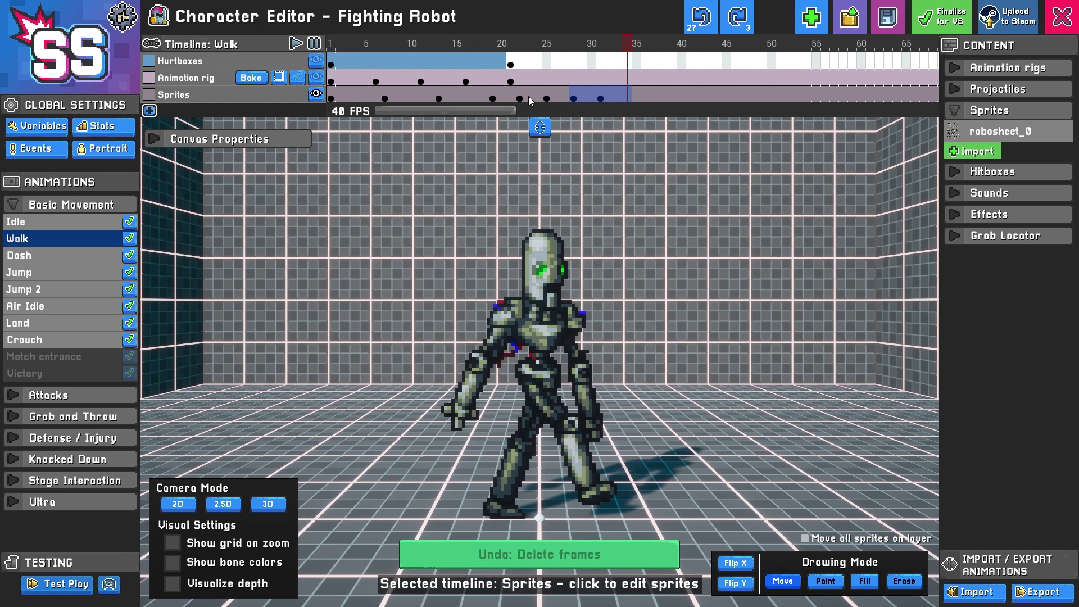
Play back the respaced Walk animation and select frames 1 to 21 of the sprites layer.
click(295, 44)
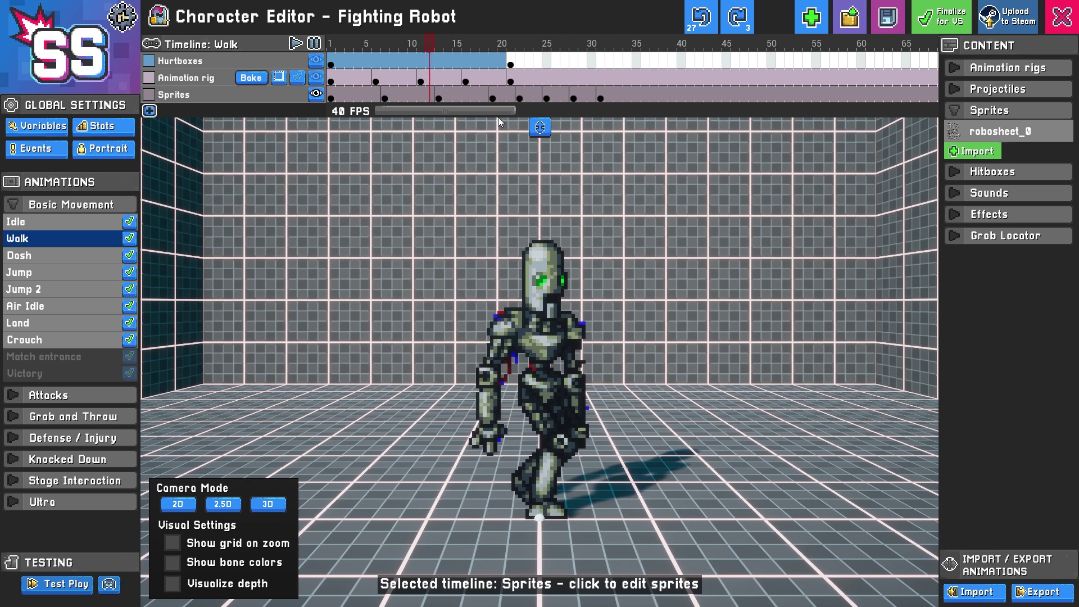
click(313, 44)
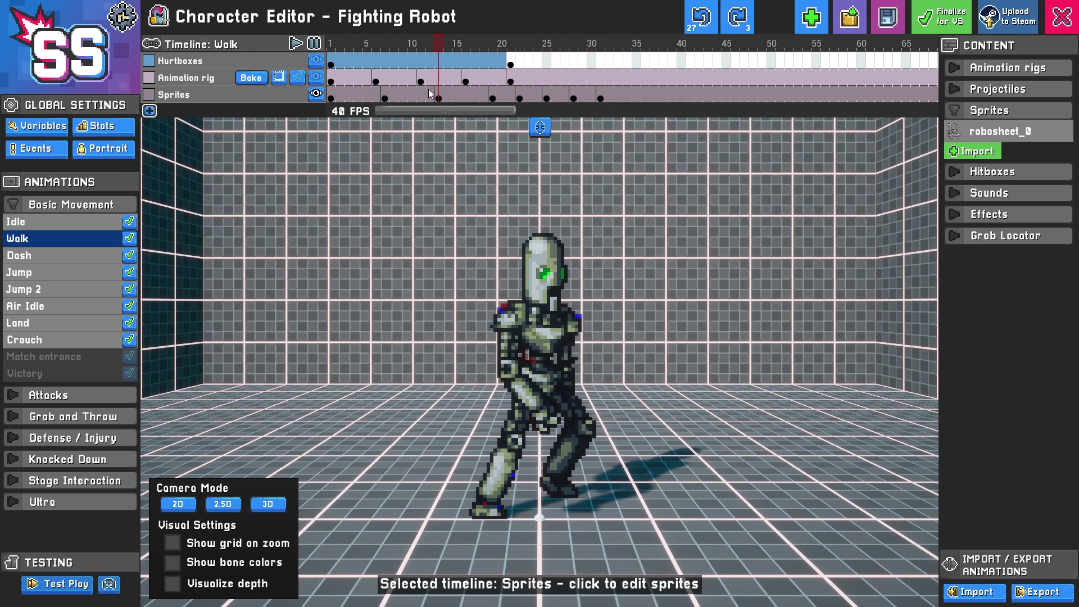
mouse_move(332, 97)
mouse_down()
mouse_move(593, 102)
mouse_move(342, 100)
mouse_move(528, 99)
mouse_up()
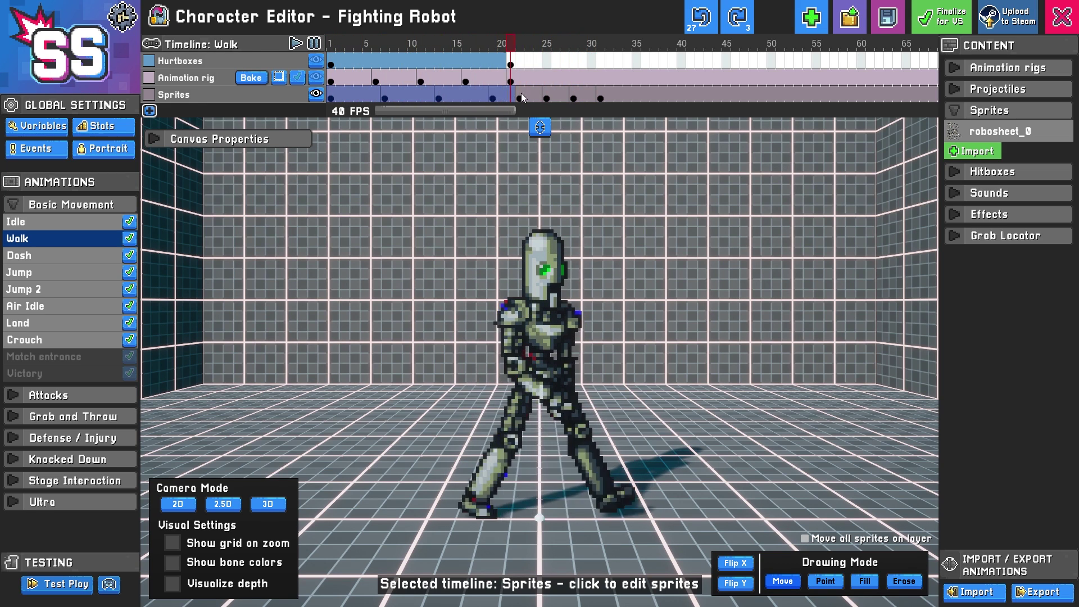
Check the Walk animation's end frames on the hurtboxes and sprites layers, and play it back from frame 1.
drag(333, 56, 678, 65)
click(678, 66)
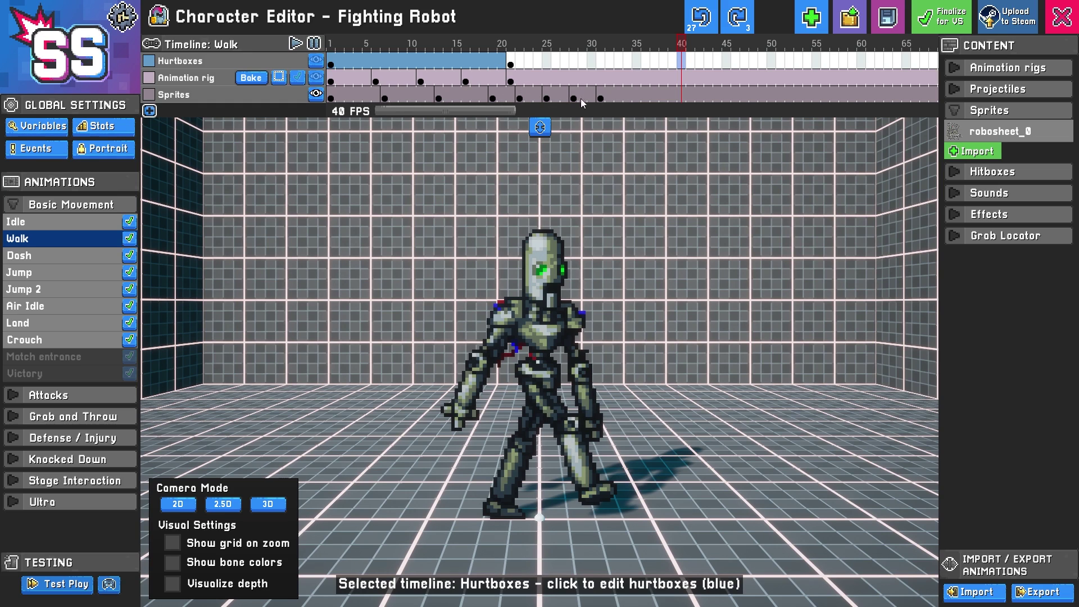
click(333, 67)
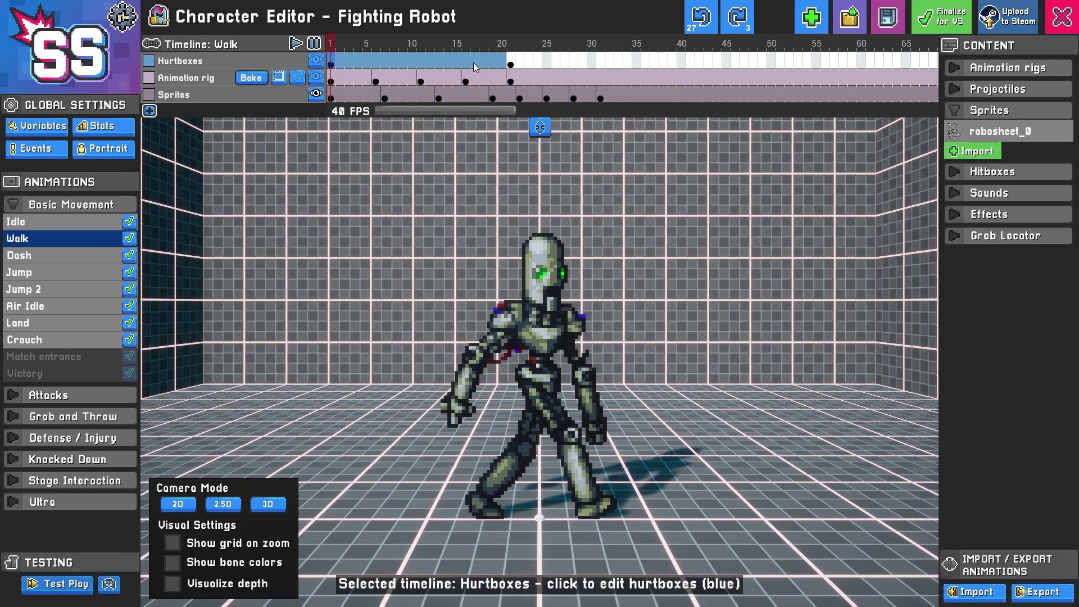
click(601, 99)
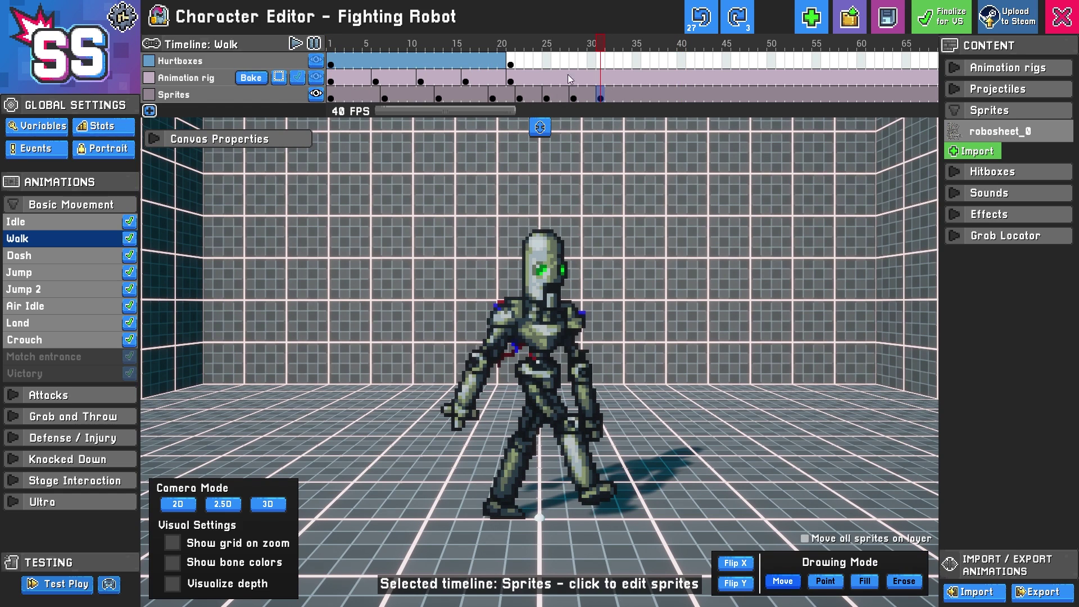
click(333, 64)
click(295, 44)
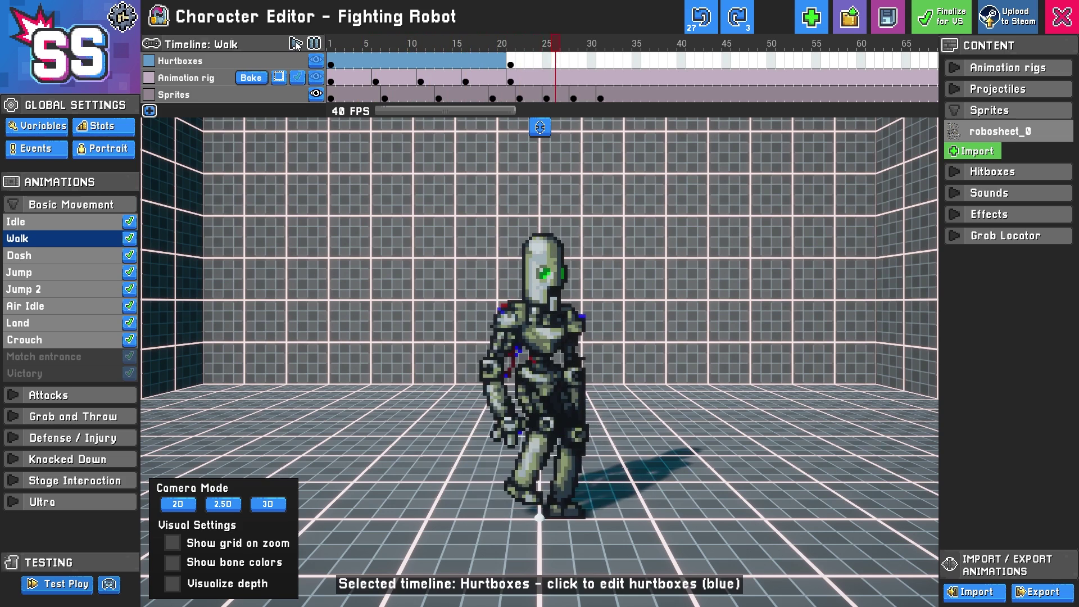
key(space)
Extend the Walk animation by copying the hurtboxes keyframe at frame 21 to frame 47 and deleting the original.
click(511, 66)
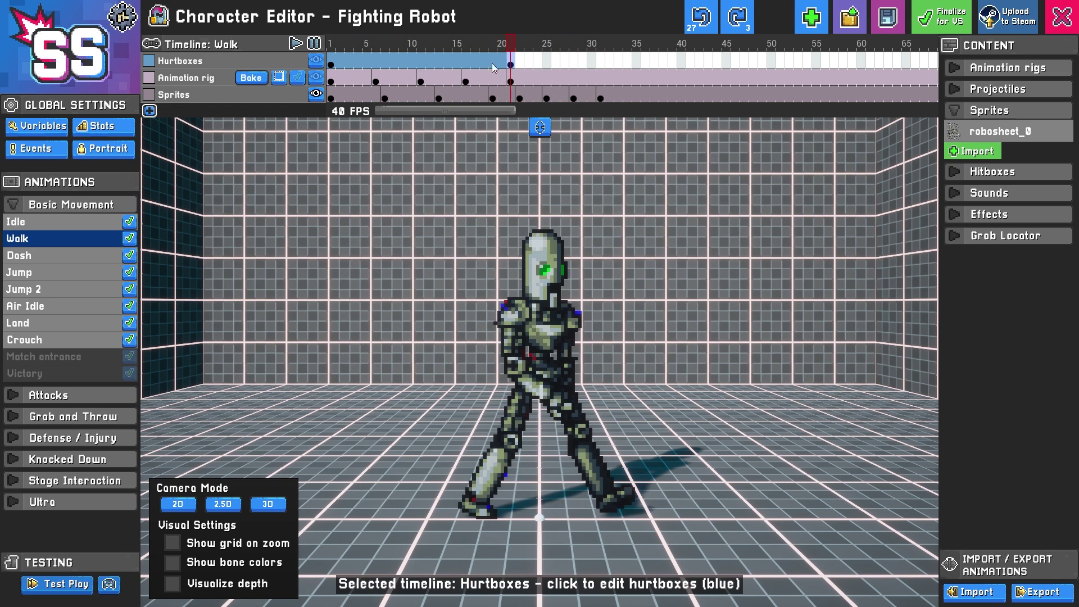
key(ctrl+c)
click(747, 64)
key(ctrl+v)
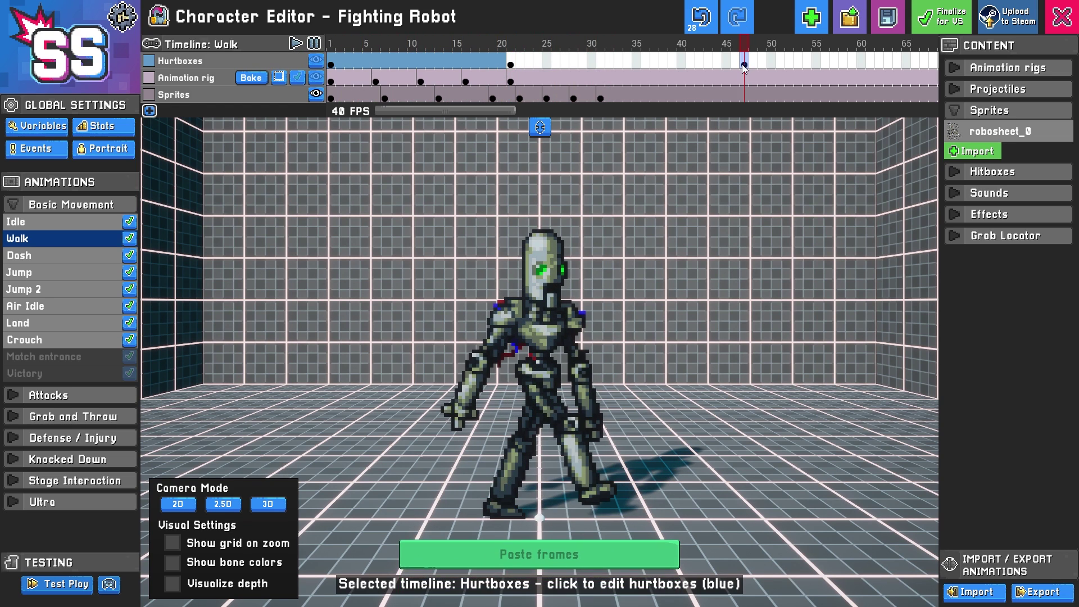
click(512, 66)
key(Delete)
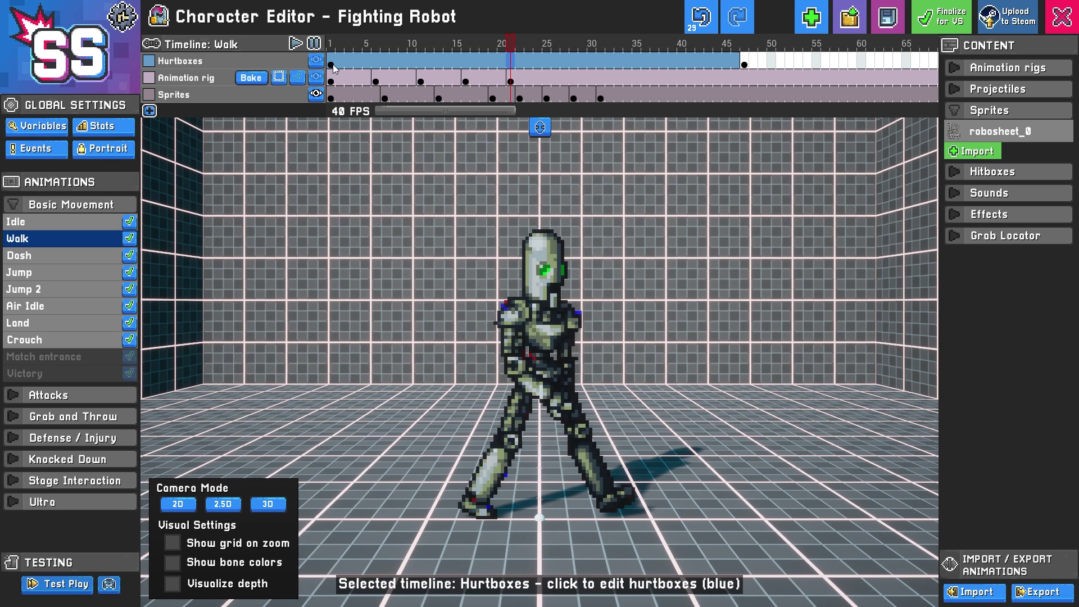
Play back the extended Walk animation from frame 1, stop it and return to the first frame.
click(333, 67)
click(297, 45)
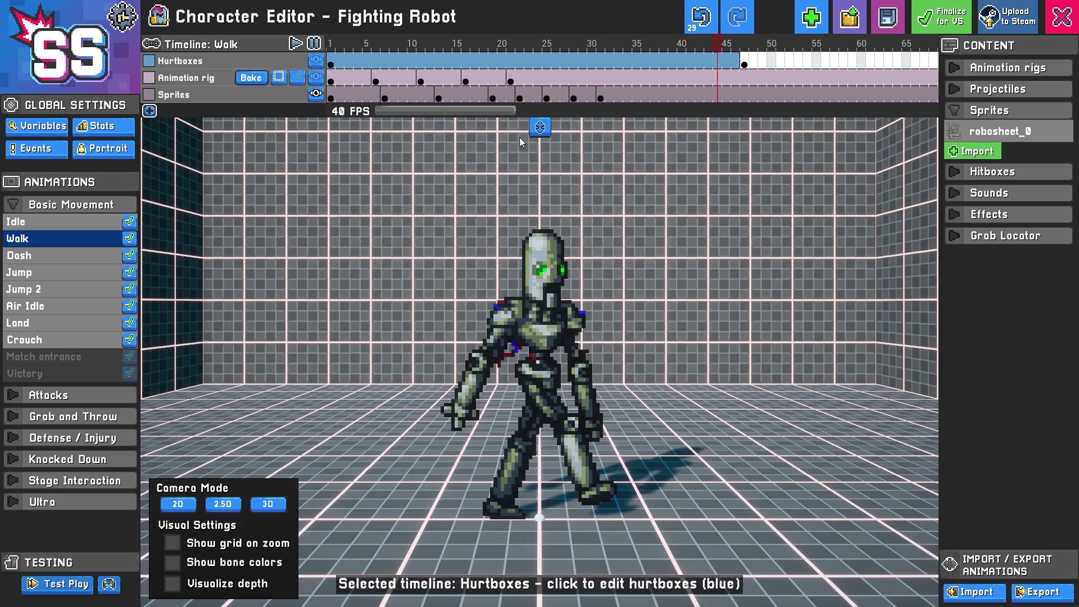
click(314, 44)
click(330, 65)
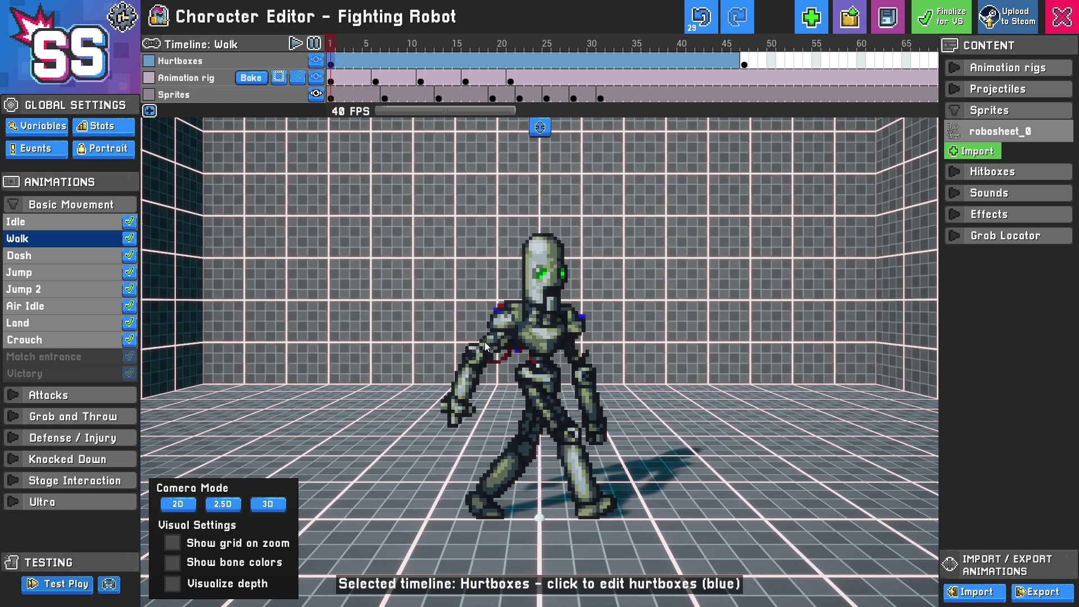
Sample the dark outline colour and paint a missing outline pixel on the robot's rear hand in the first Walk sprite, with brush size 1.
scroll(522, 400, down, 2)
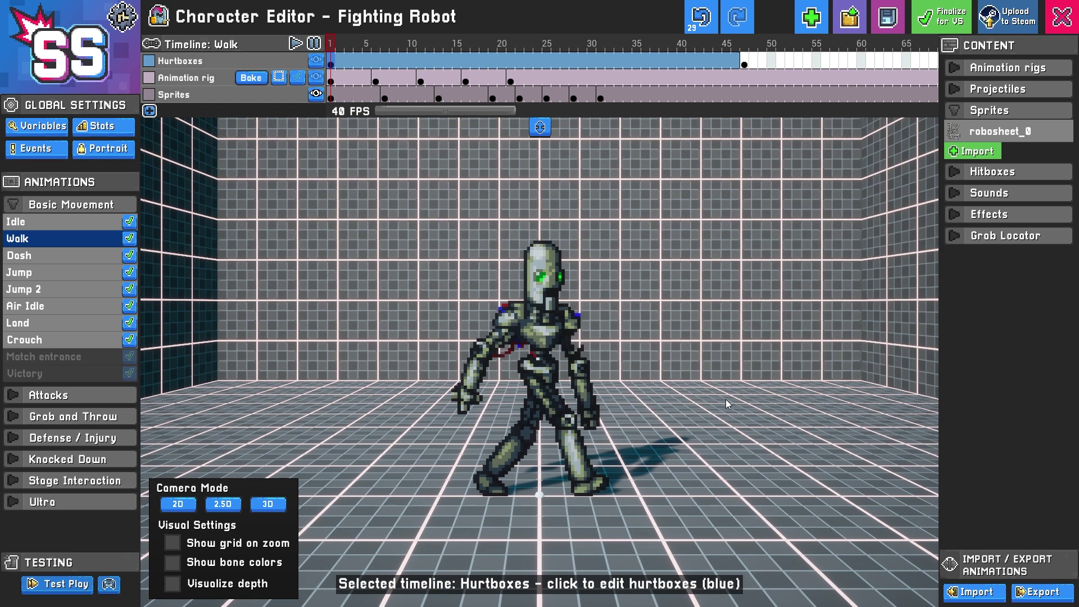
scroll(549, 387, up, 4)
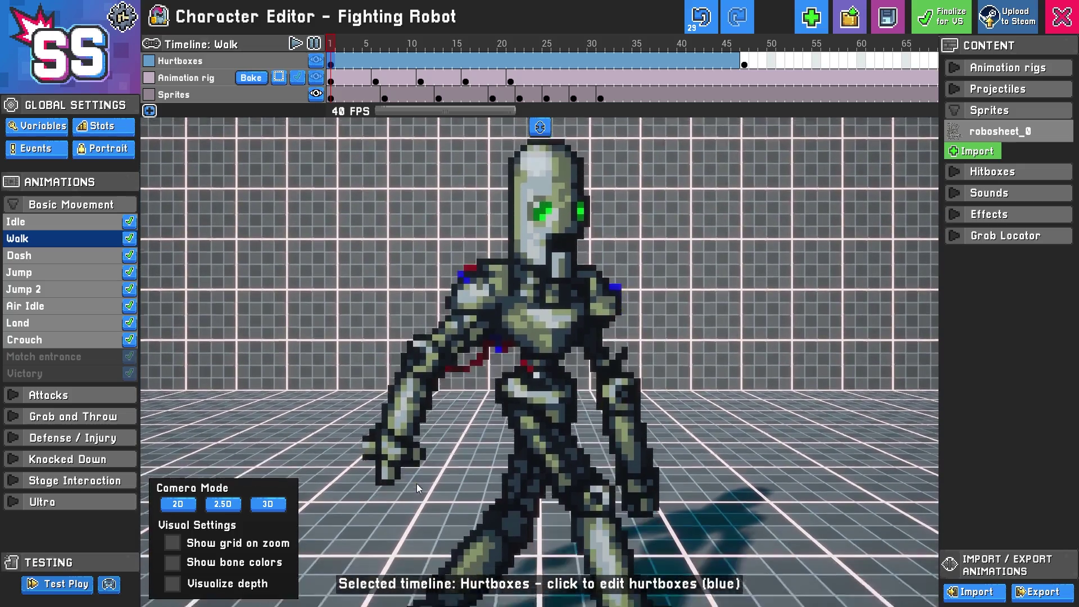
scroll(417, 483, up, 5)
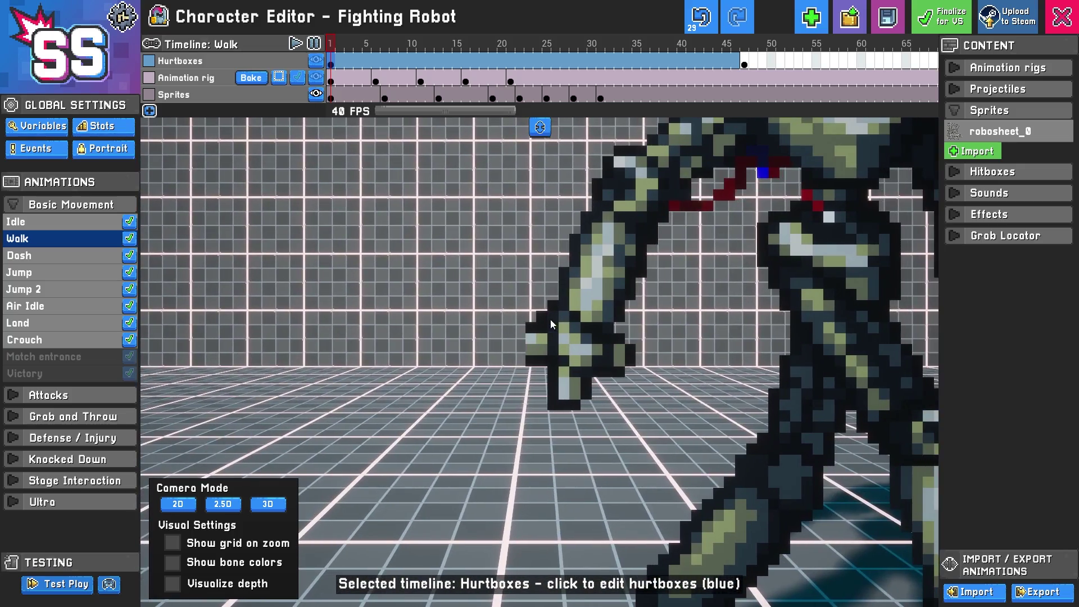
scroll(551, 319, down, 3)
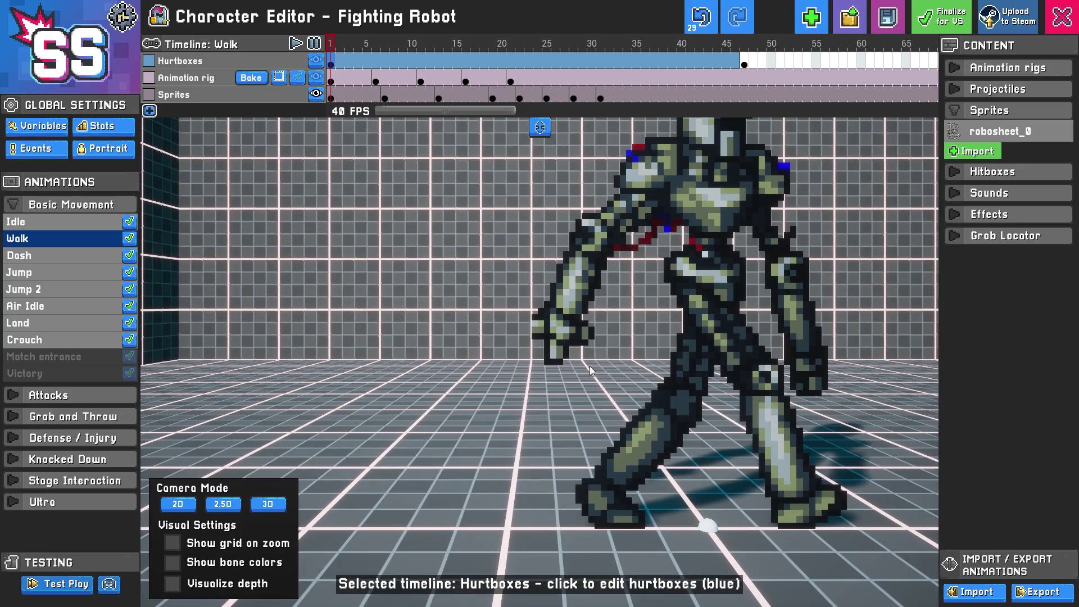
click(335, 98)
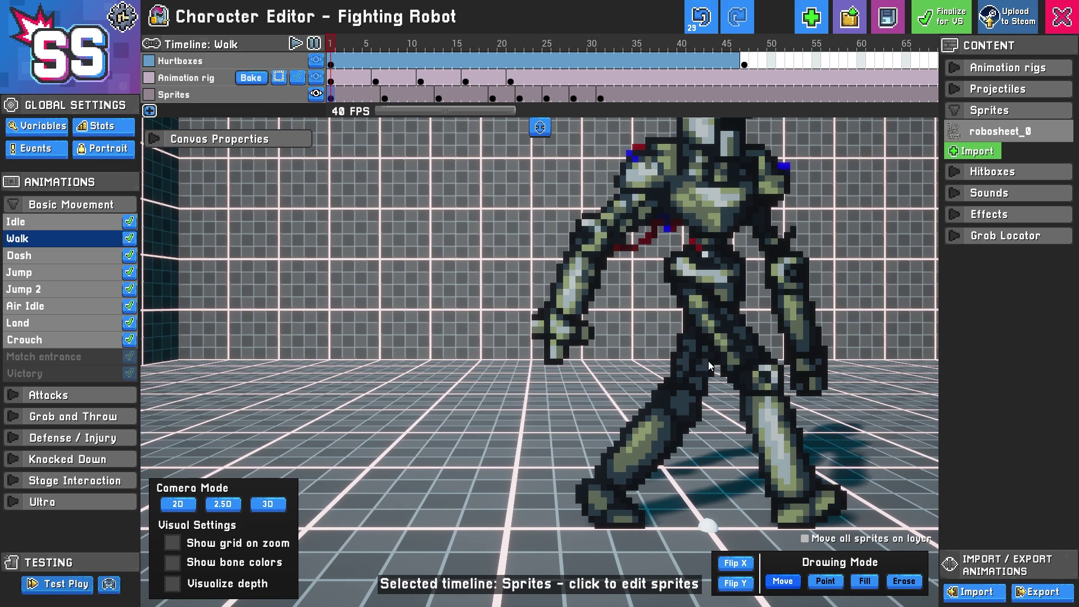
click(825, 581)
scroll(860, 520, up, 5)
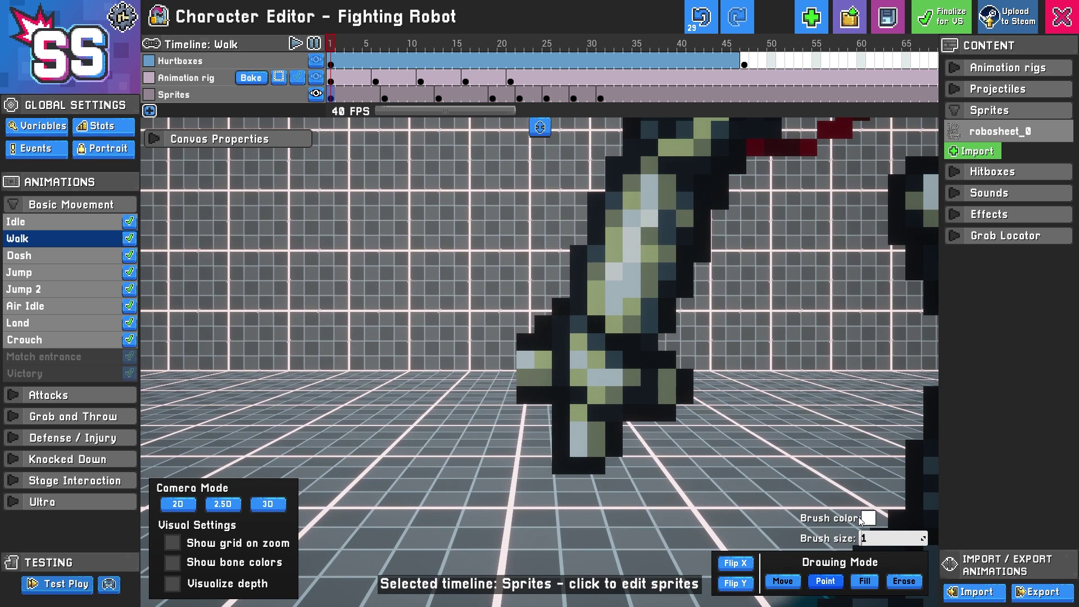
click(862, 519)
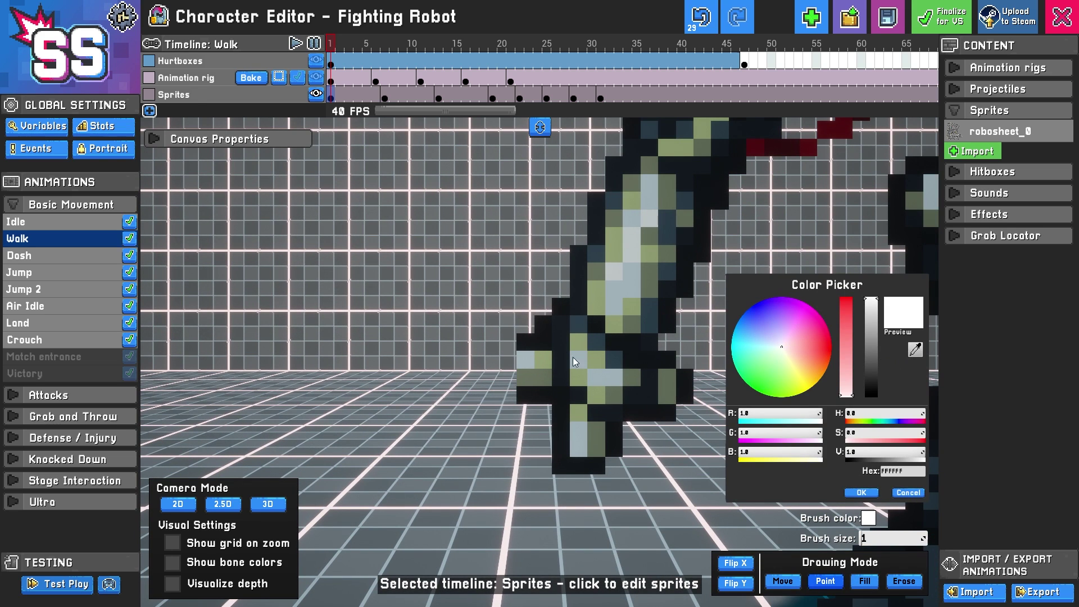
click(521, 343)
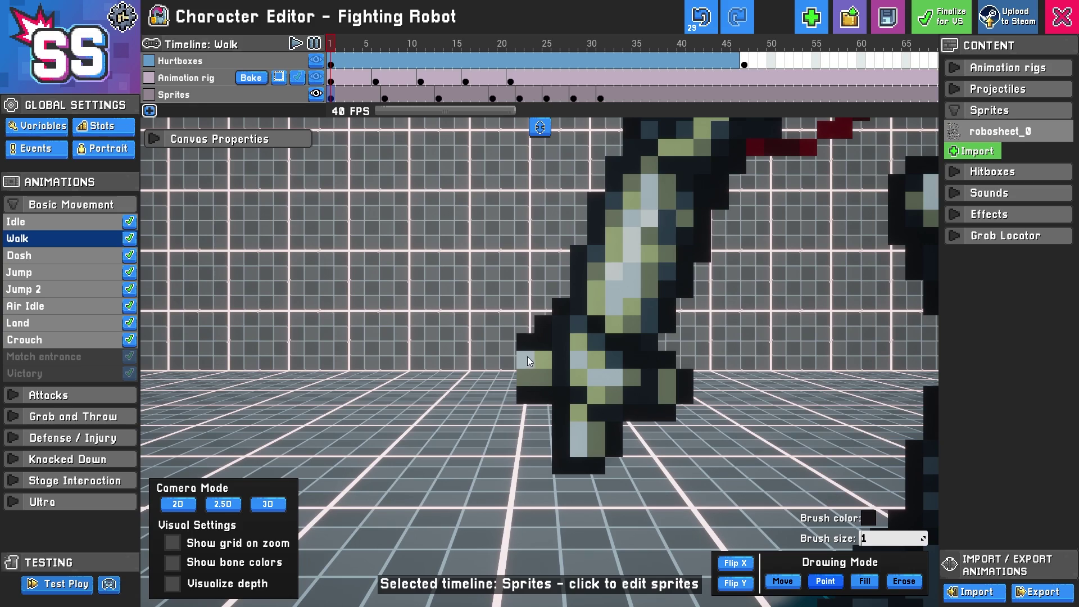
click(510, 357)
scroll(562, 360, down, 5)
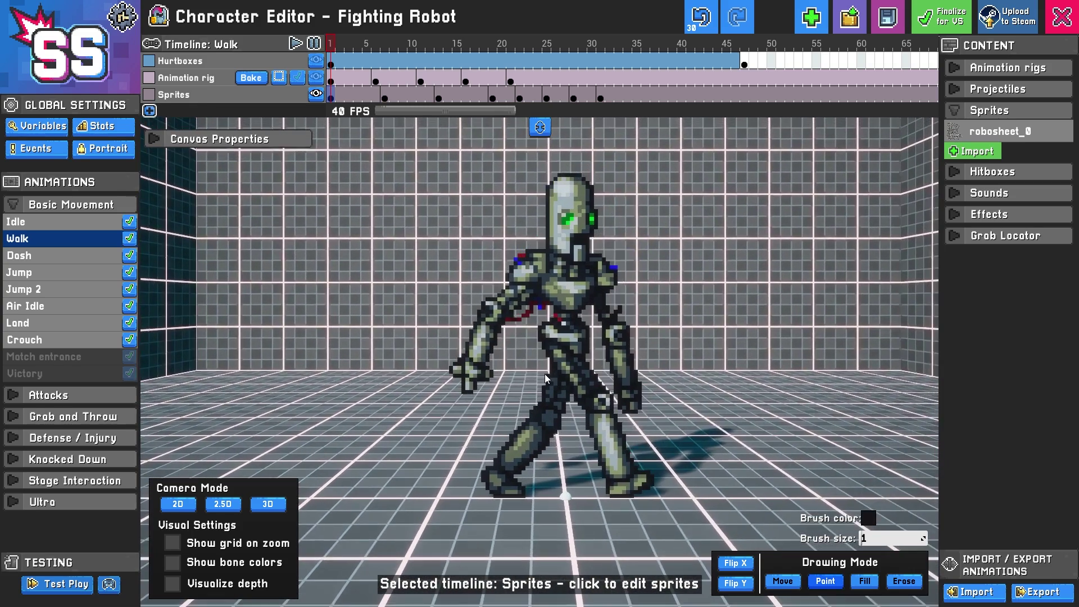
scroll(545, 373, up, 3)
scroll(545, 373, down, 2)
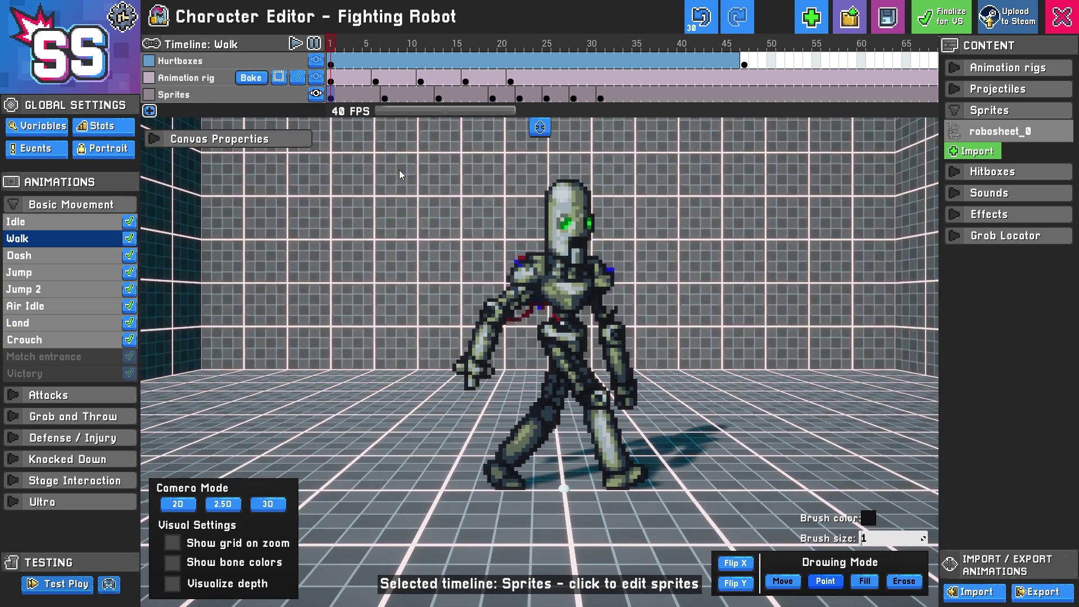
Play back the Walk animation briefly, stop it and examine the second pose at frame 7.
click(386, 99)
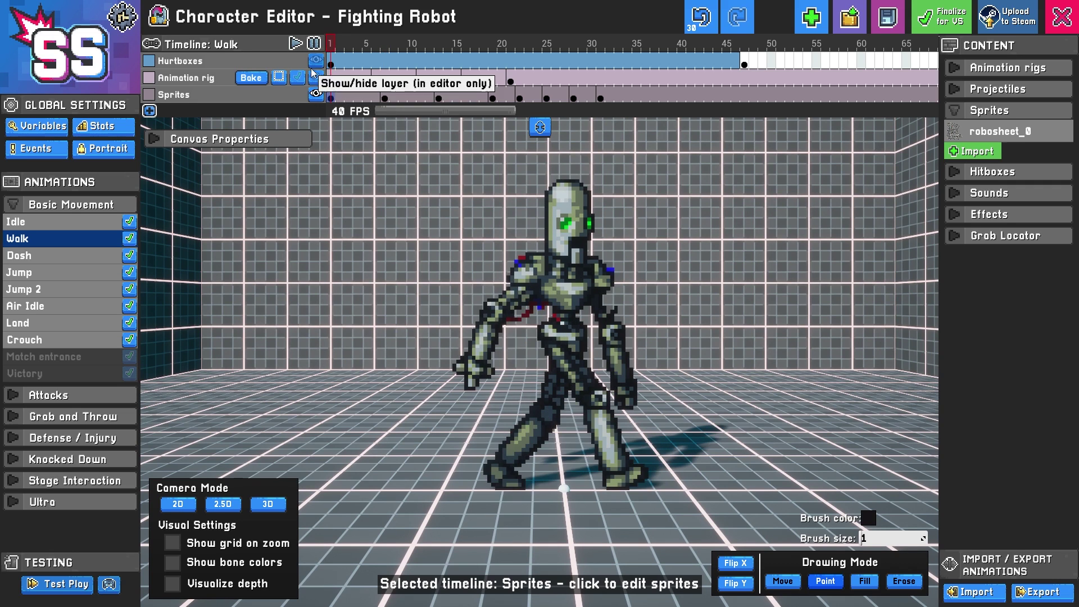
click(295, 44)
click(314, 44)
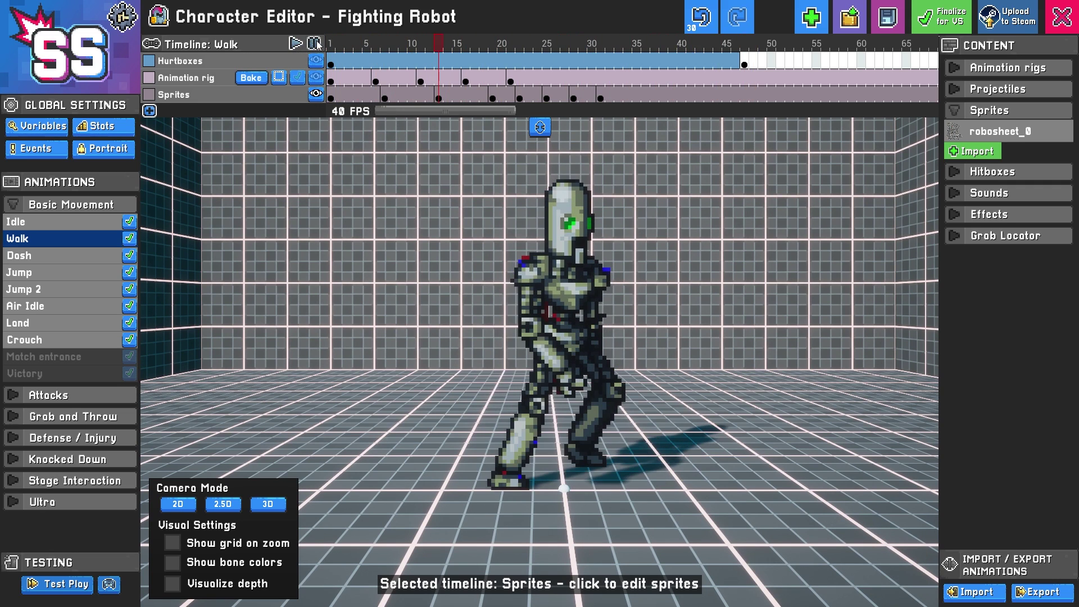
click(386, 98)
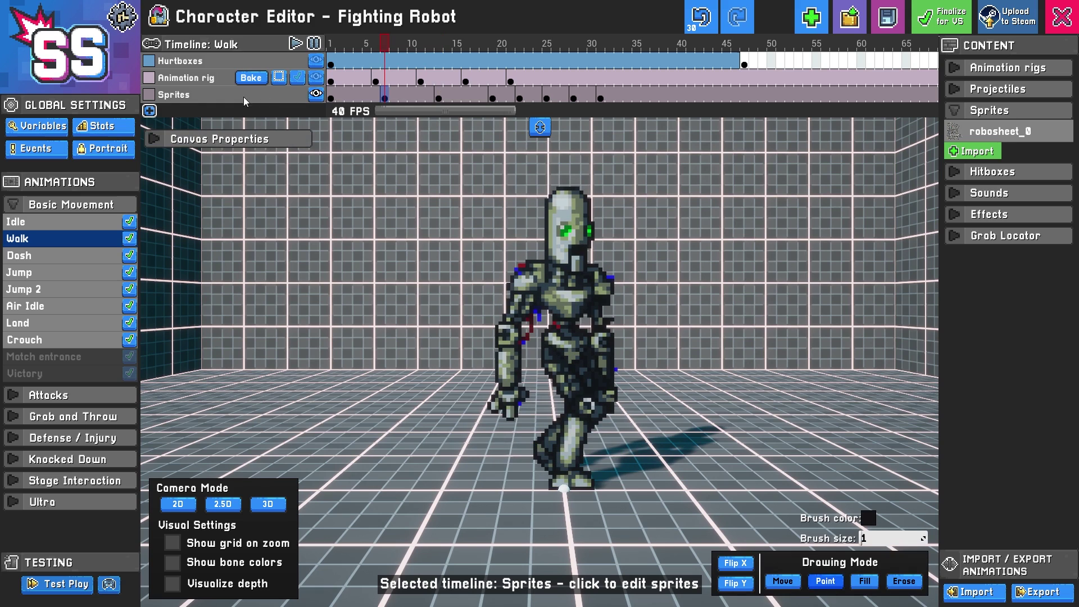
Open the Dash animation at frame 1 of its hurtboxes layer and bring up the enlarged robosheet_0 sprite sheet beside the canvas.
click(48, 258)
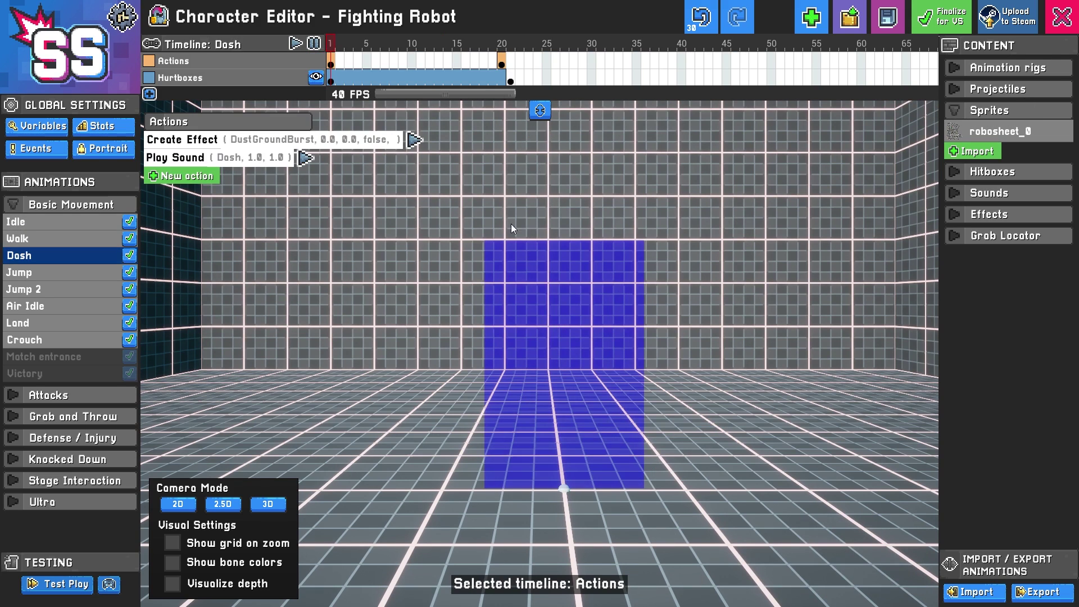
click(331, 79)
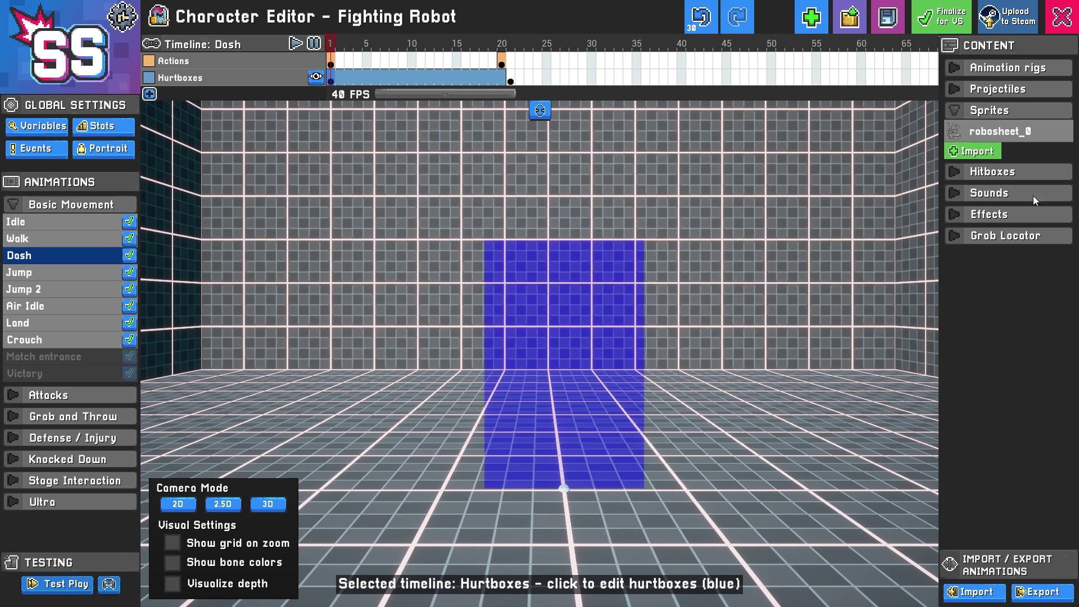
click(1050, 136)
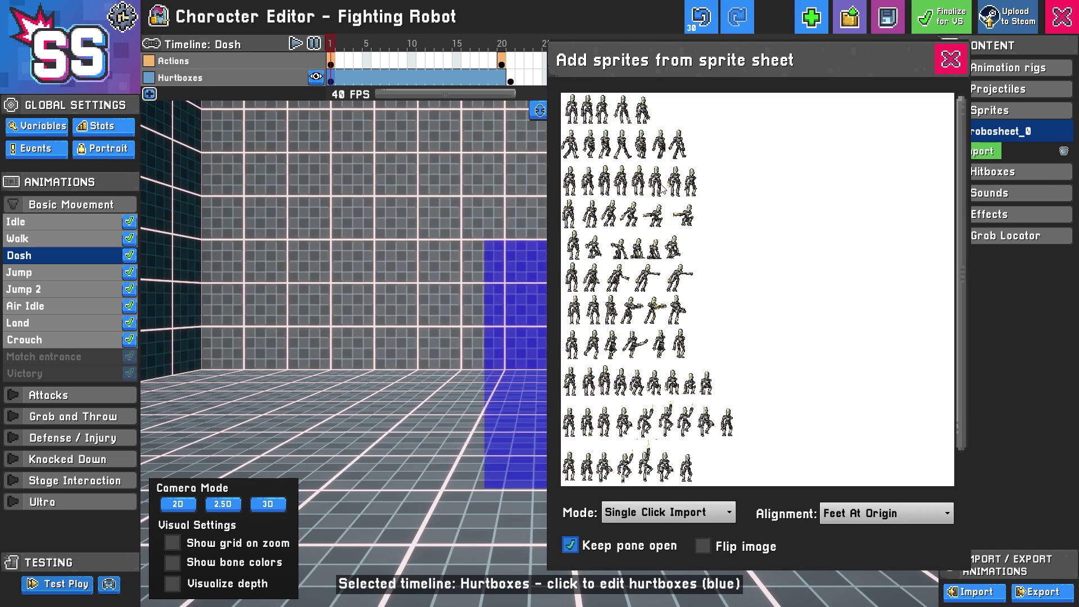
scroll(625, 205, up, 3)
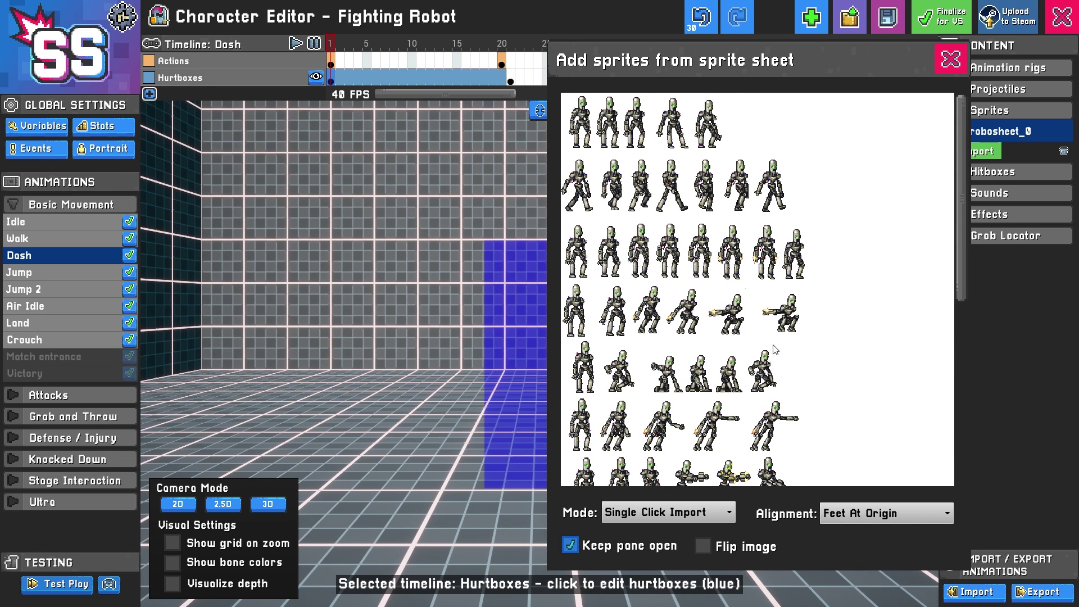
scroll(748, 367, up, 2)
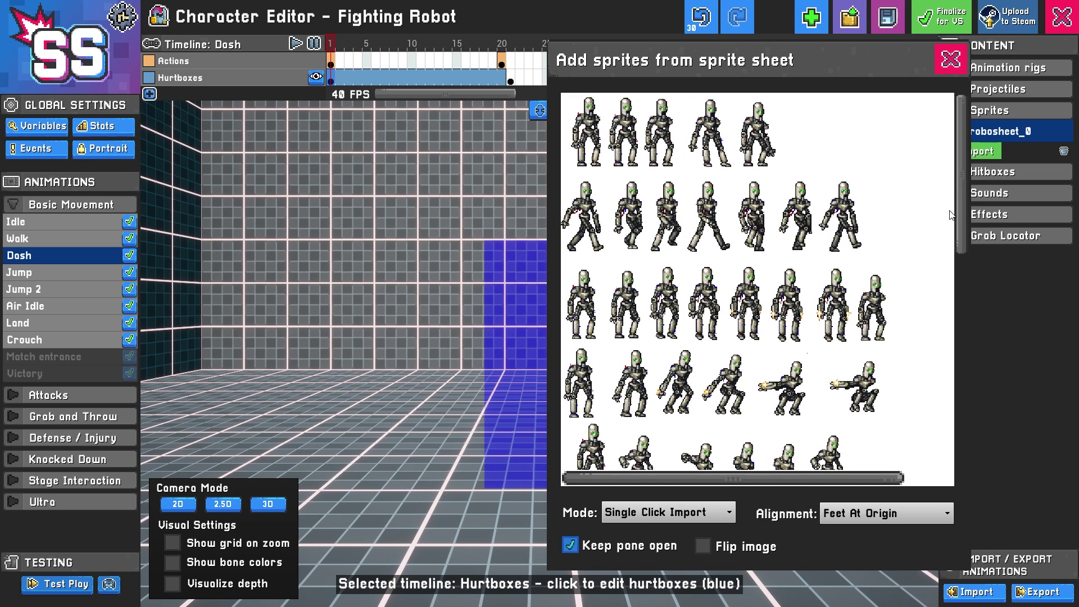
scroll(965, 210, down, 2)
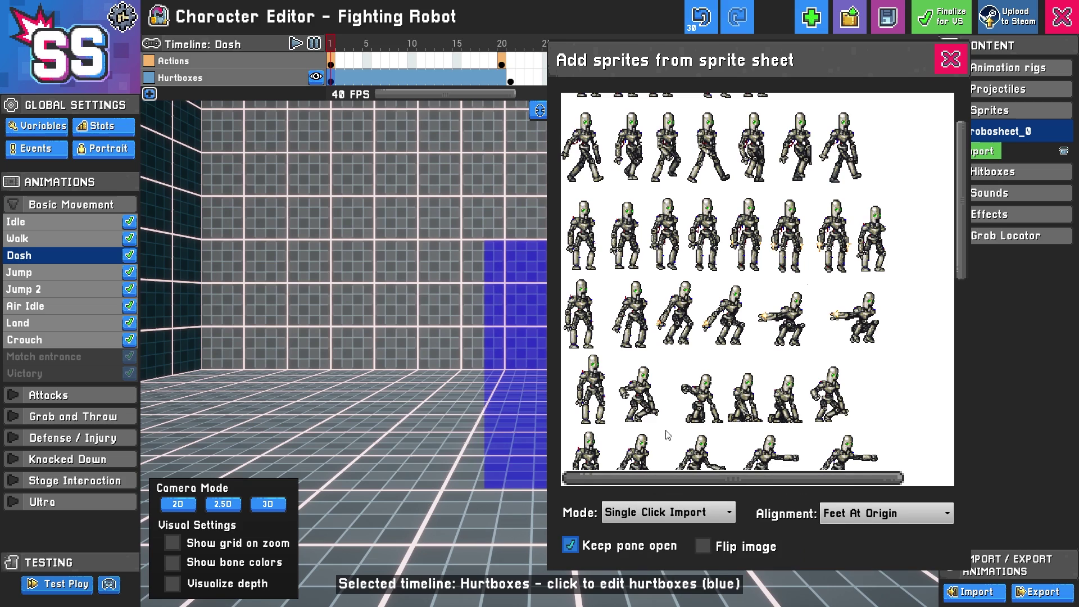
drag(793, 62, 890, 58)
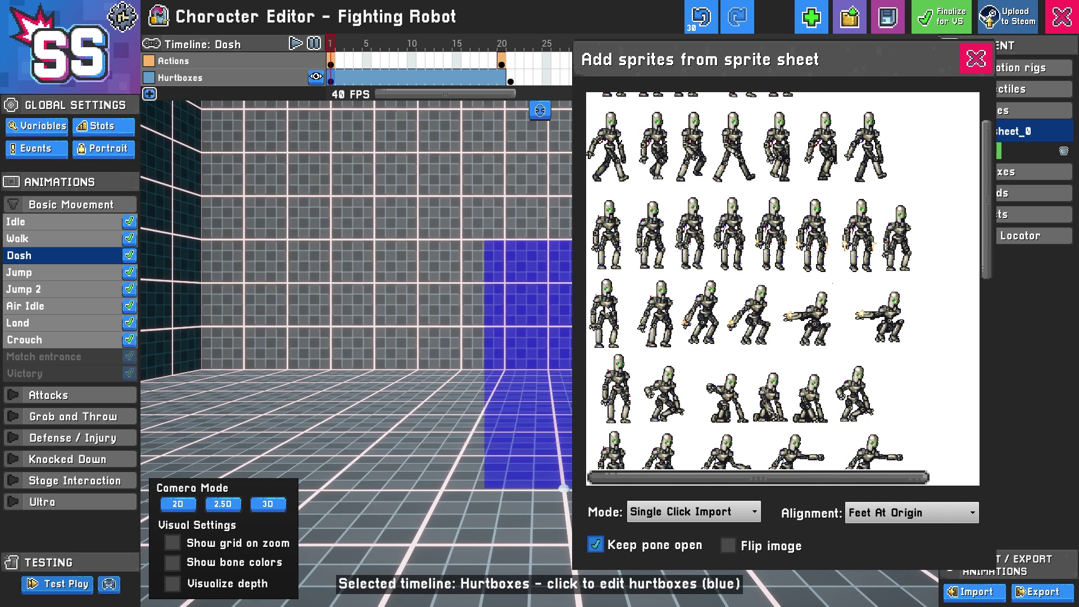
Add the six crouching arm-extension poses from the sheet's fourth row to Dash in order, from frame 1 to frame 16, and close the sheet.
click(608, 311)
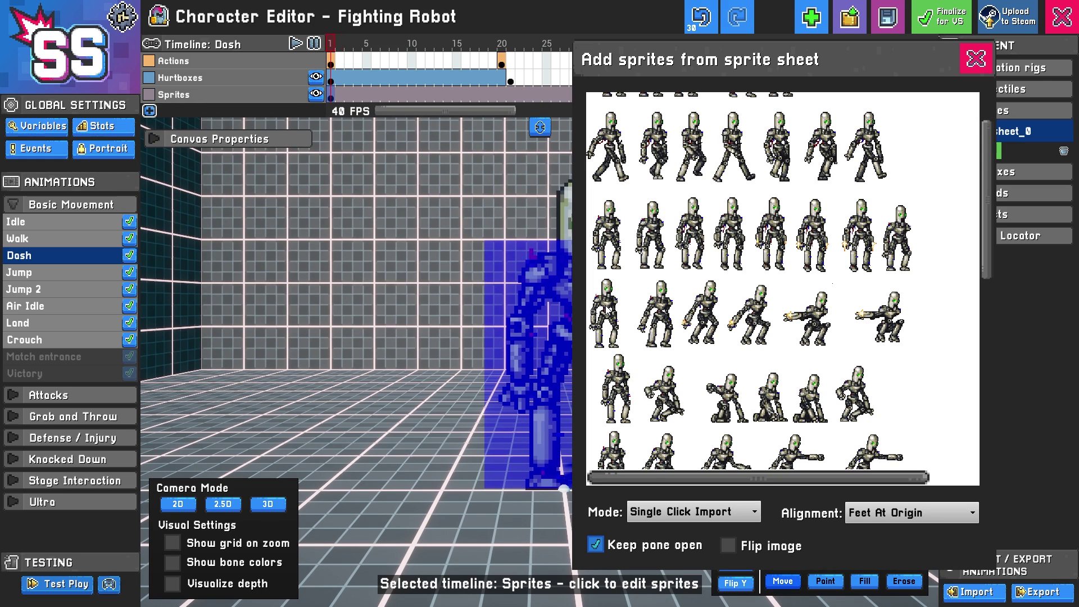
click(661, 310)
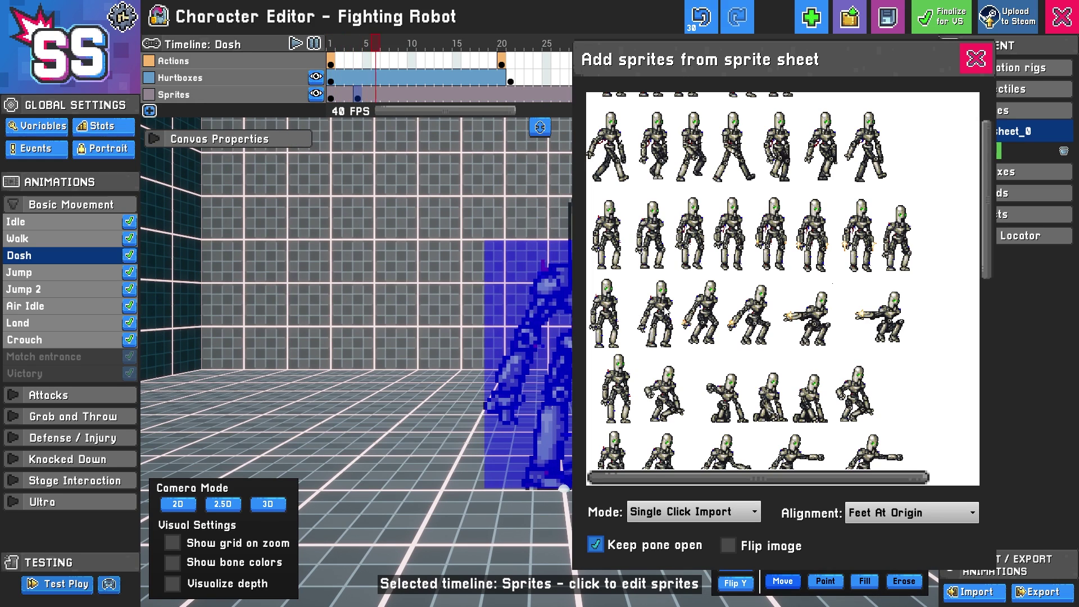
click(705, 310)
click(747, 312)
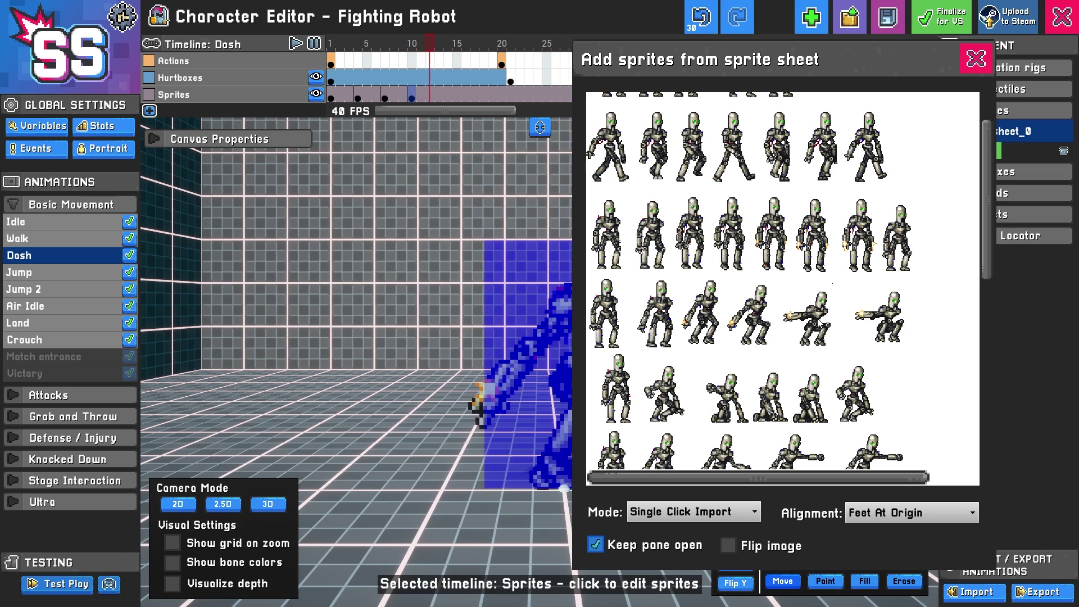
click(808, 317)
click(879, 318)
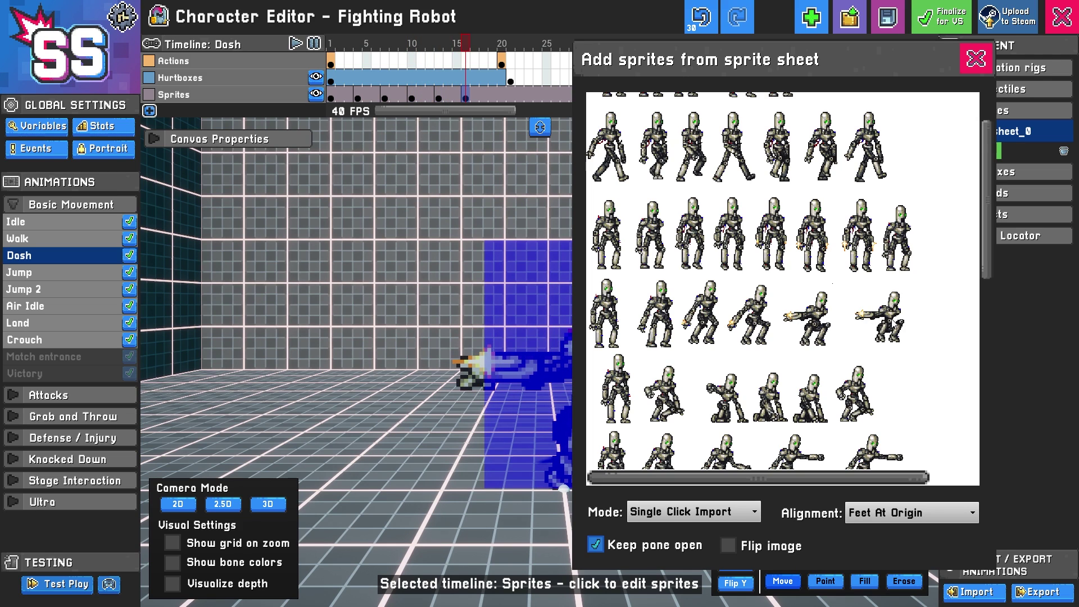
click(975, 58)
Play back the Dash animation from near the start of its sprites layer.
click(336, 96)
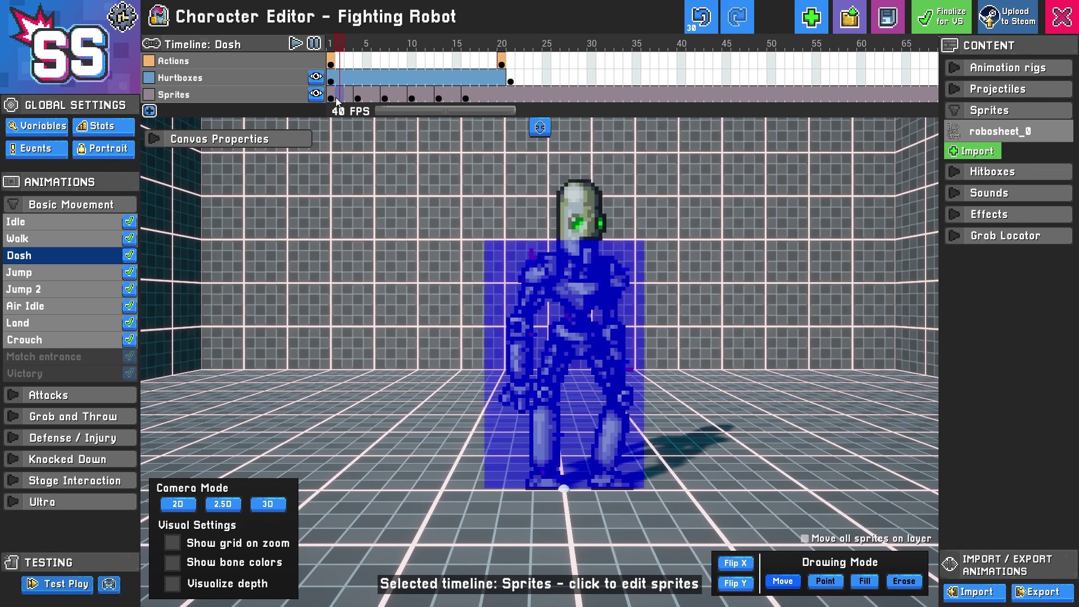
click(296, 44)
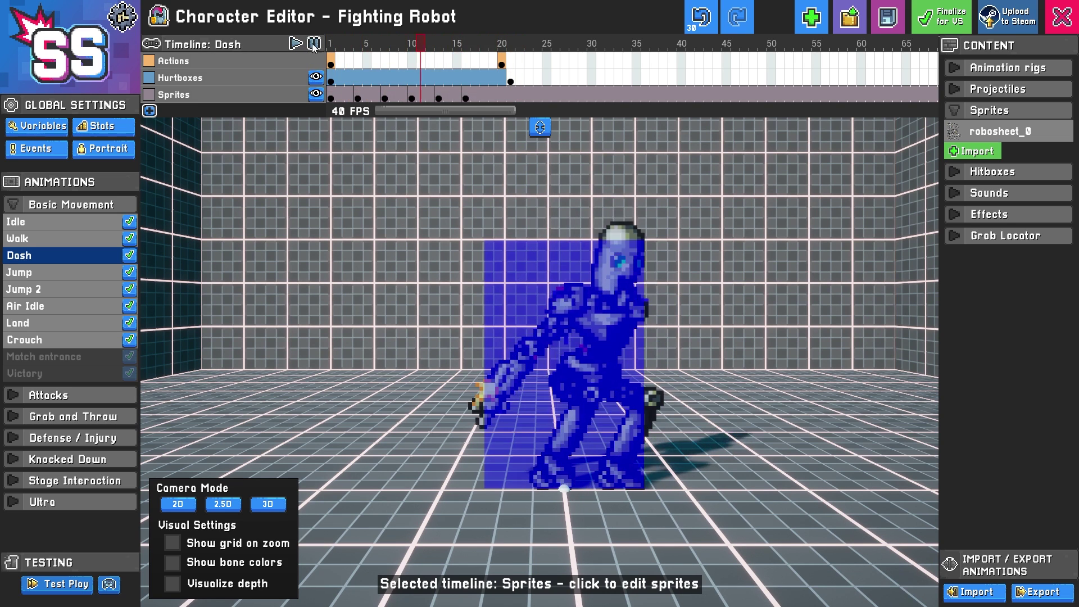
Hide the hurtboxes in the Dash animation and inspect the loop action at frame 20 of the actions layer.
click(316, 77)
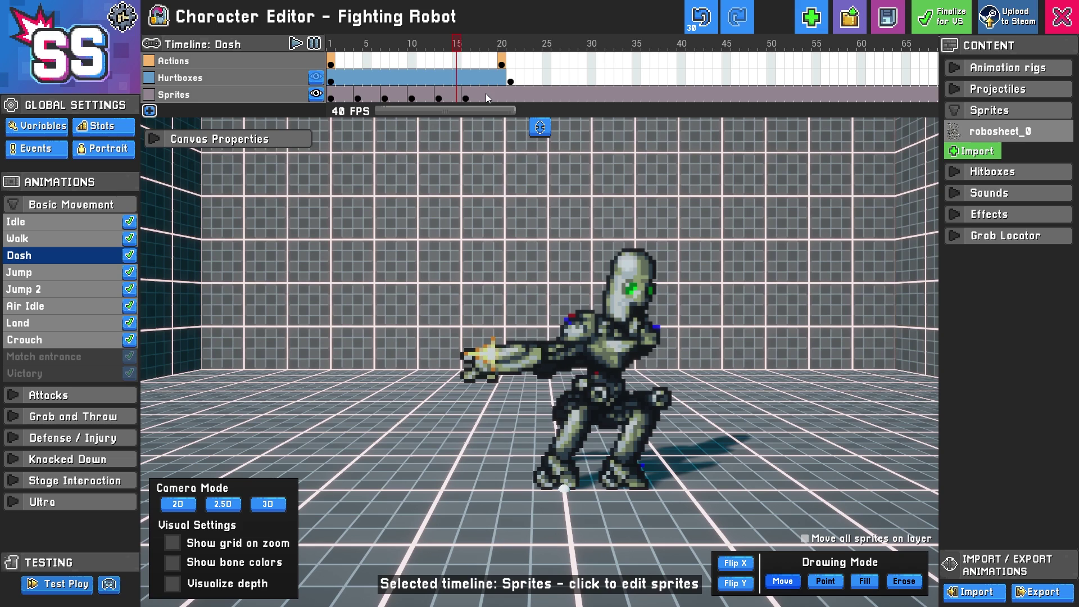
click(502, 64)
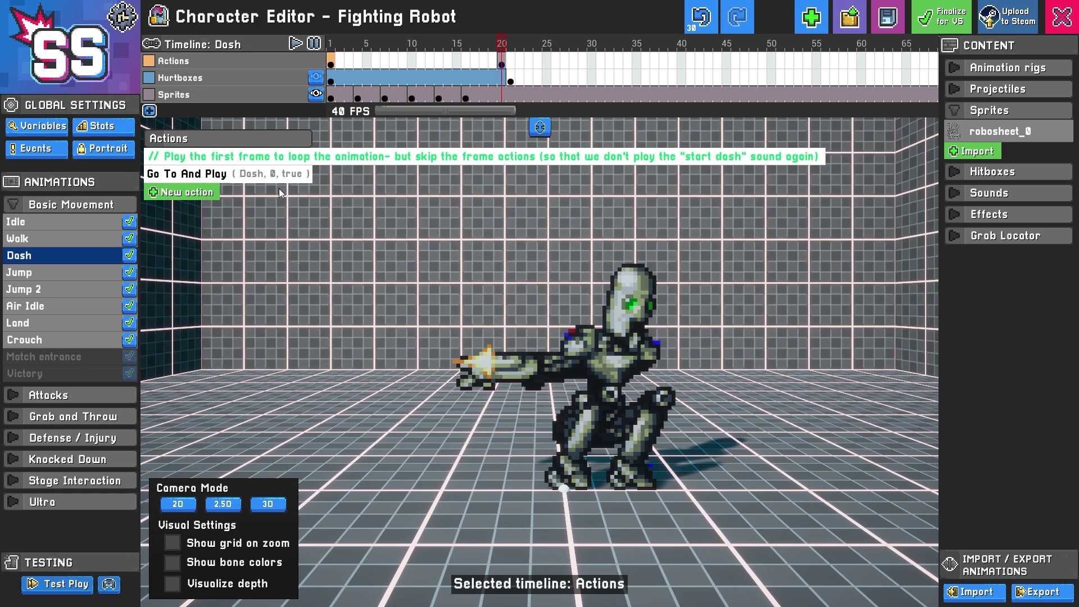
click(474, 61)
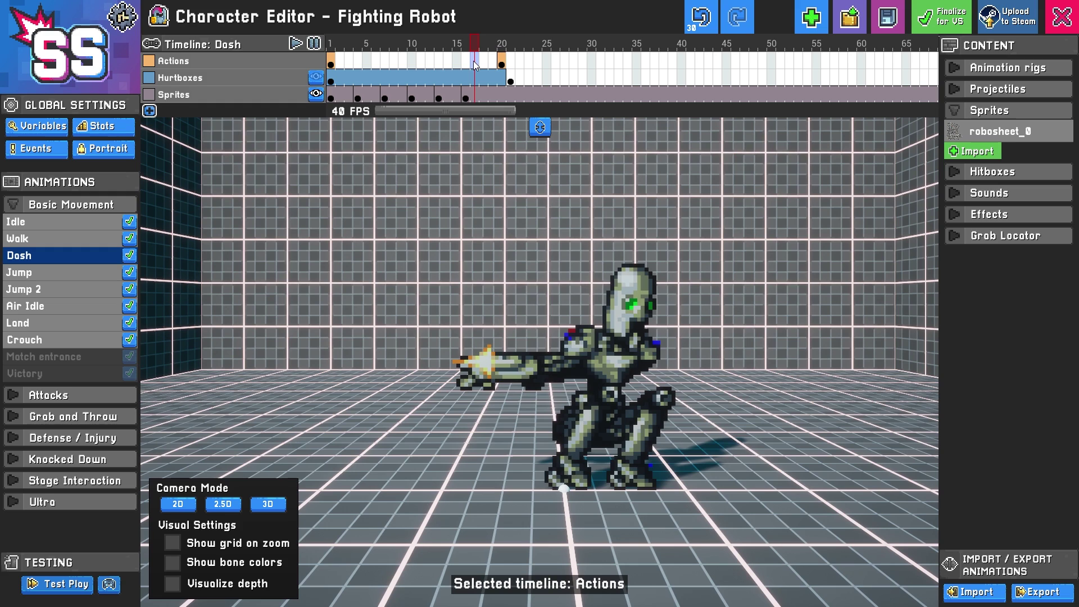
drag(474, 60, 495, 66)
Highlight the range of Dash sprite frames from frame 1 onward, and return to the first sprite at frame 1.
drag(332, 97, 491, 98)
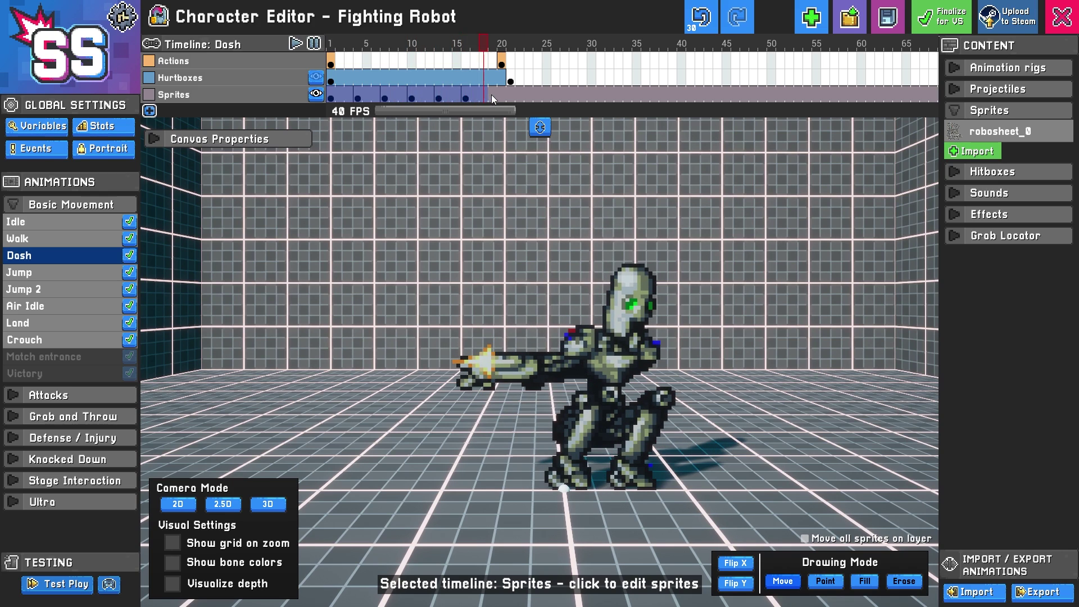
click(483, 96)
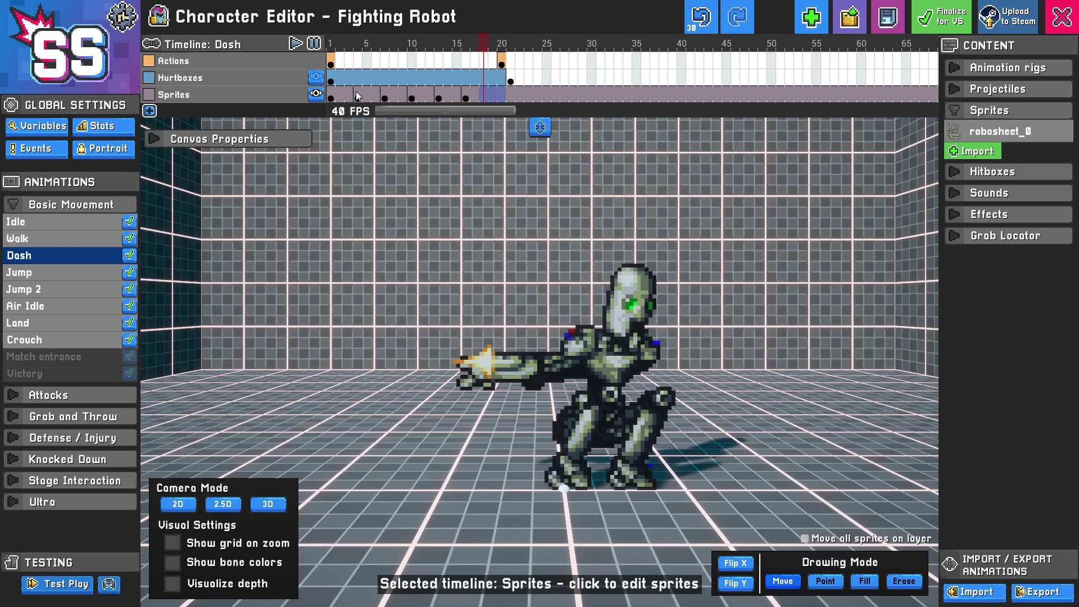
click(333, 96)
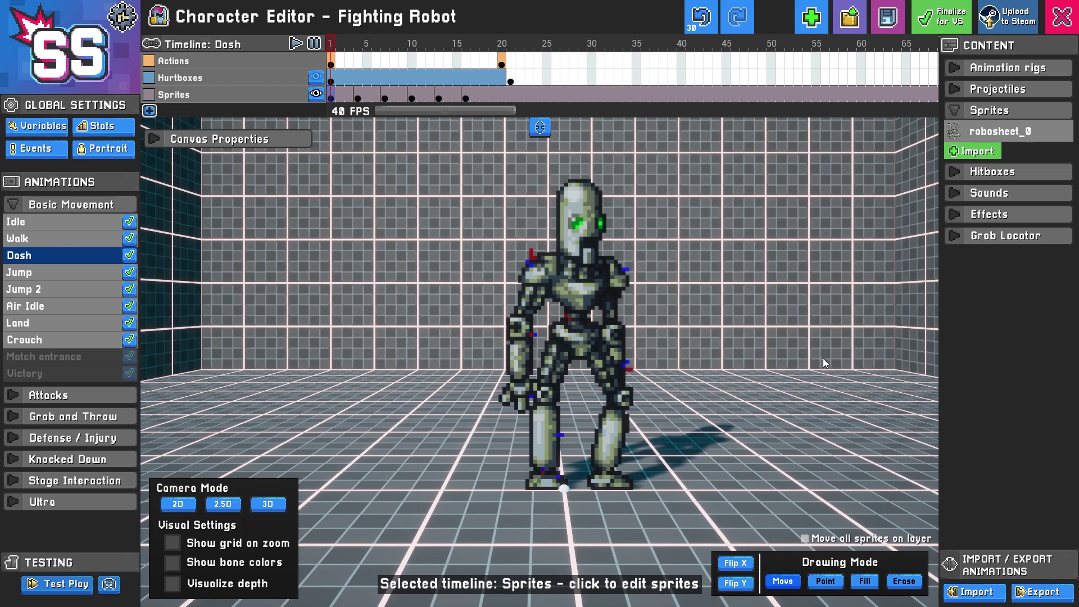